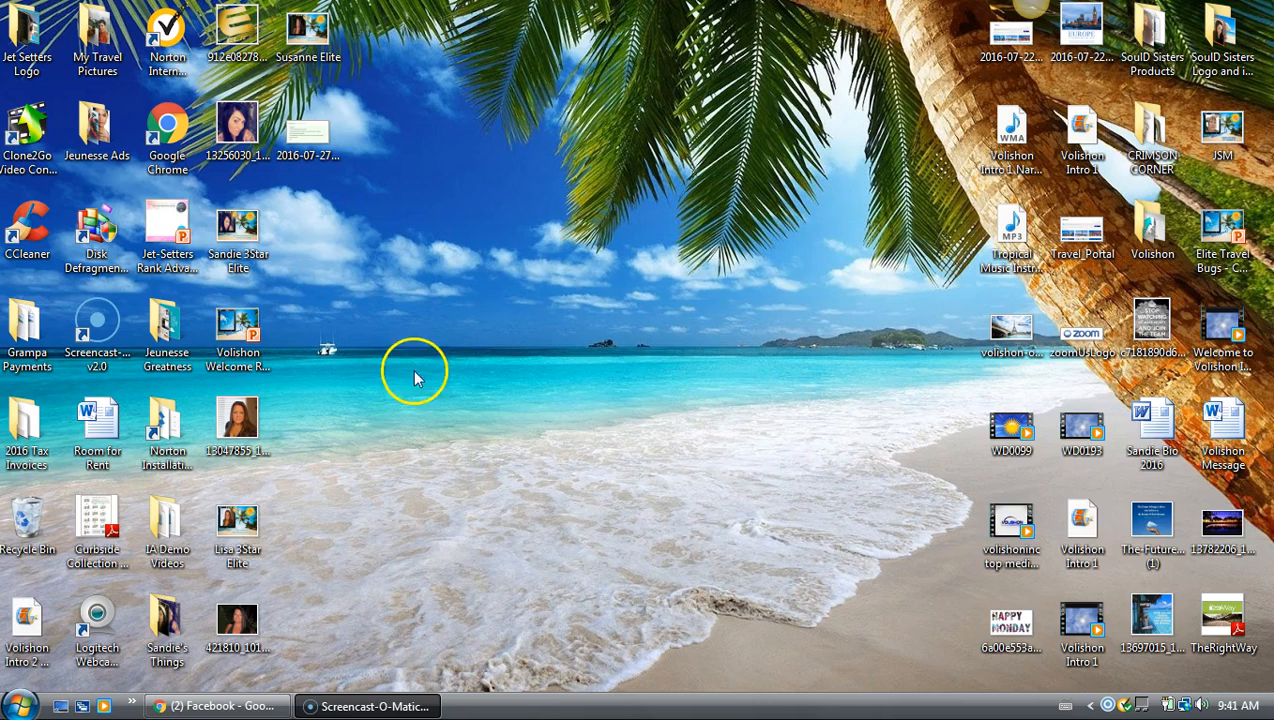
Open the 'Volishon Welcome Rank Advancement' PowerPoint file from the desktop
double_click(237, 323)
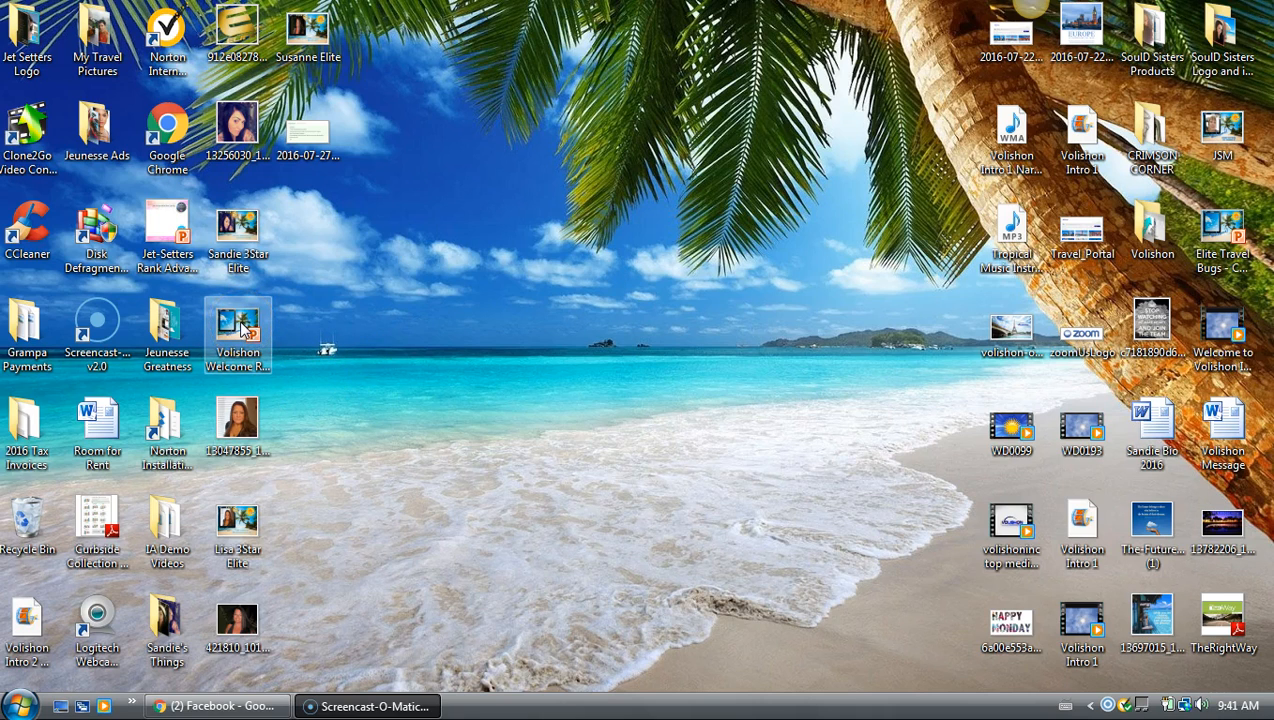
click(241, 329)
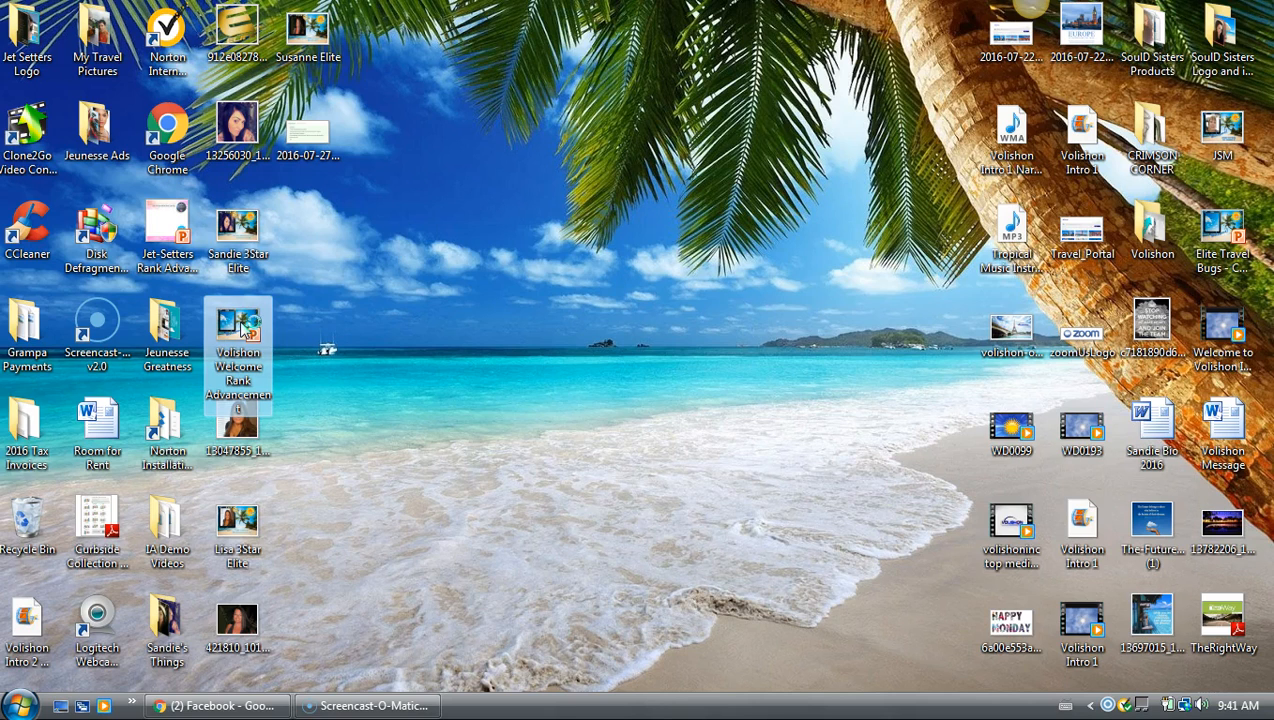
double_click(241, 329)
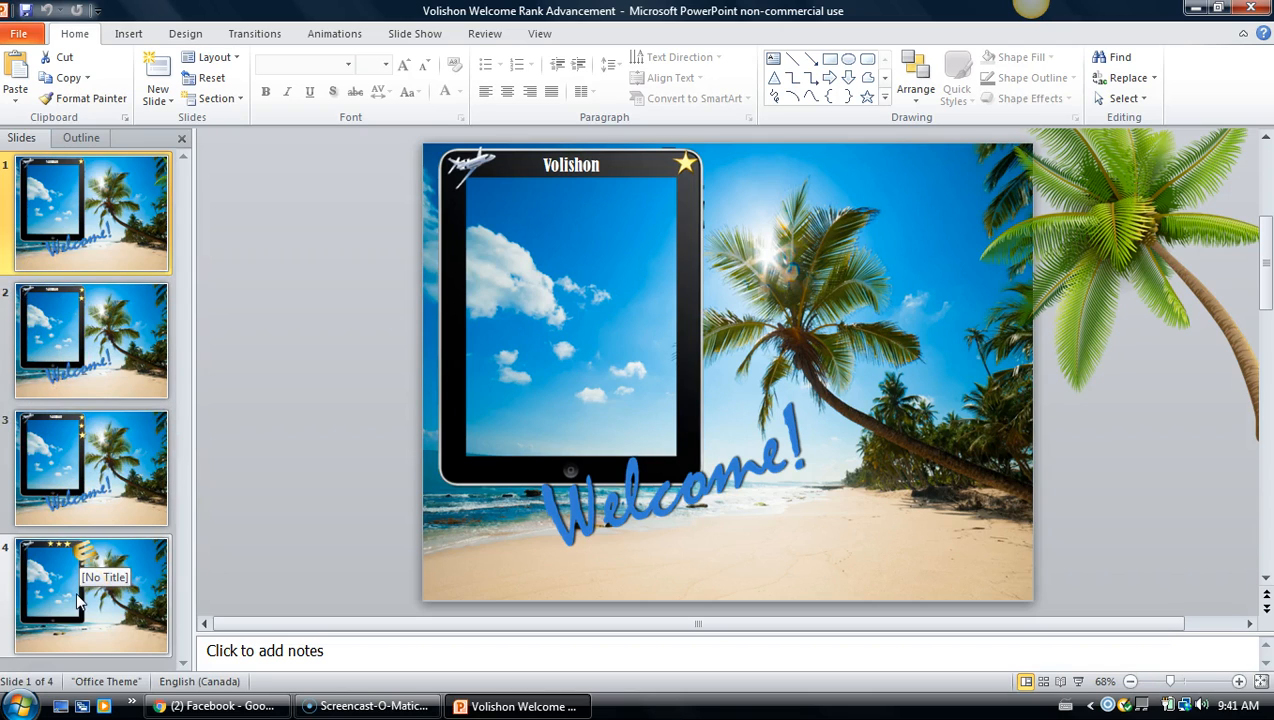
Preview slides 2–4, accept the Windows Vista Basic colour scheme, and select slide 3
click(83, 310)
click(94, 448)
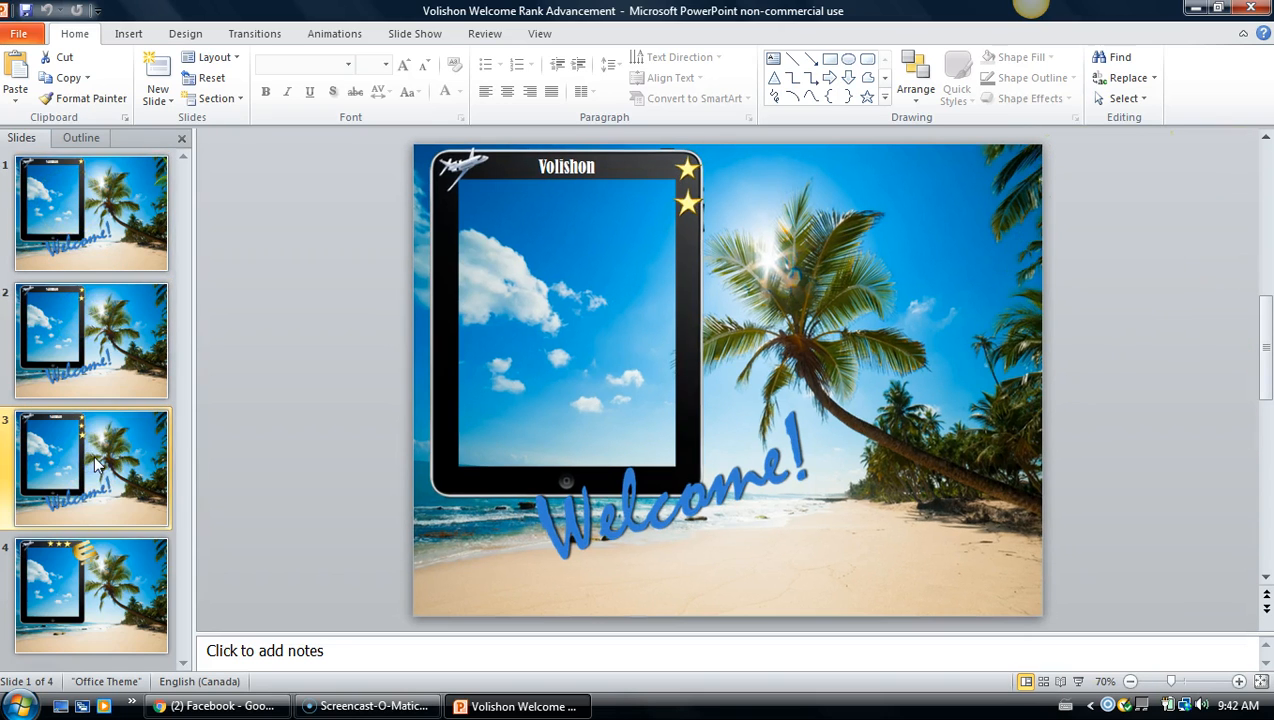
click(92, 585)
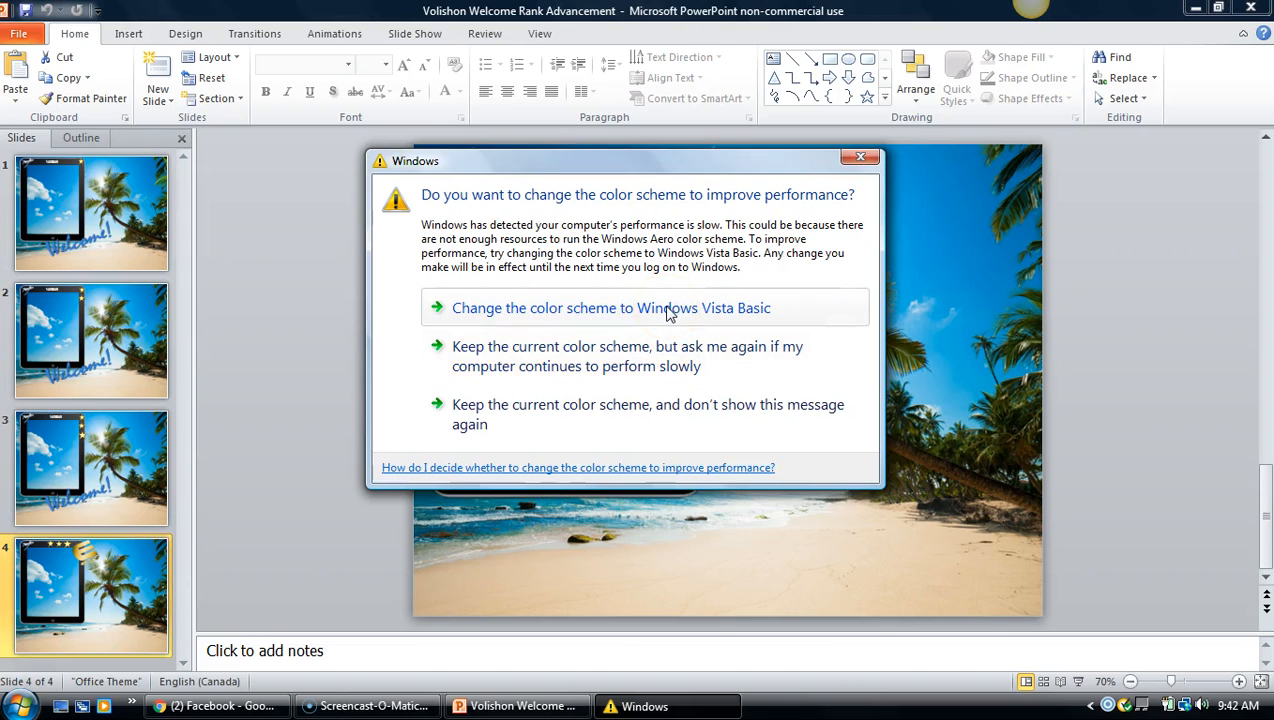
click(669, 313)
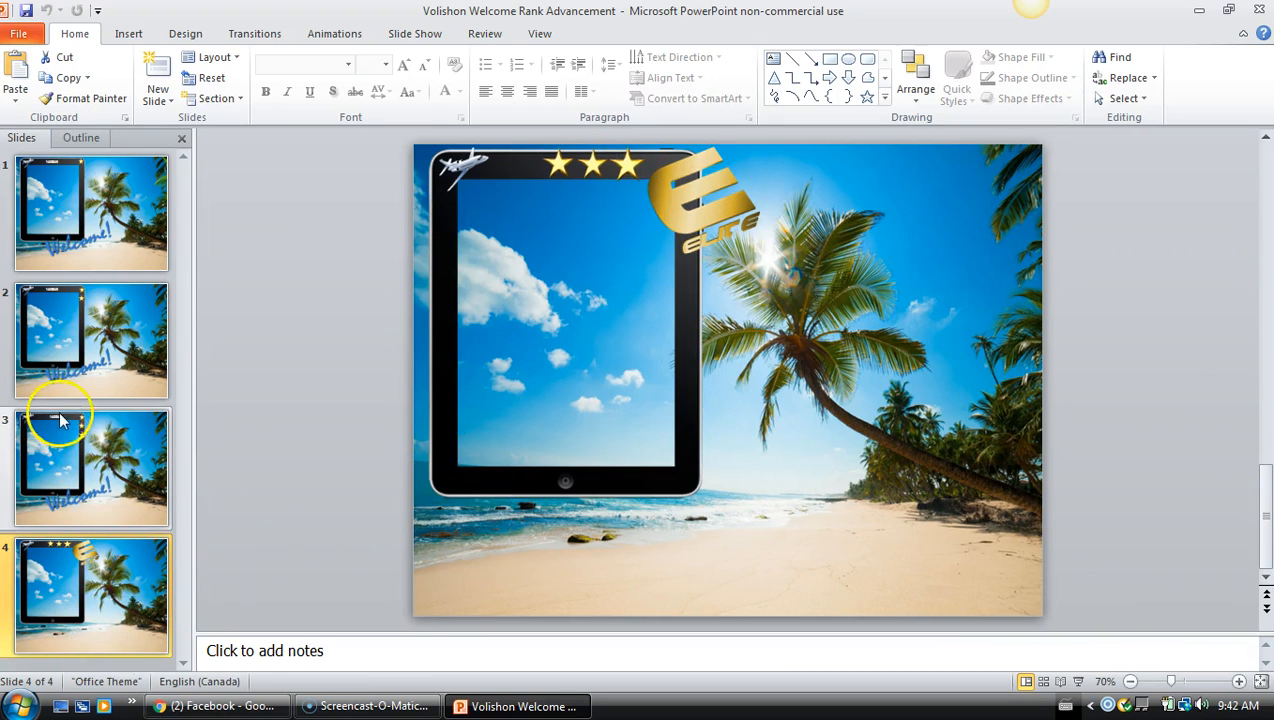
click(70, 475)
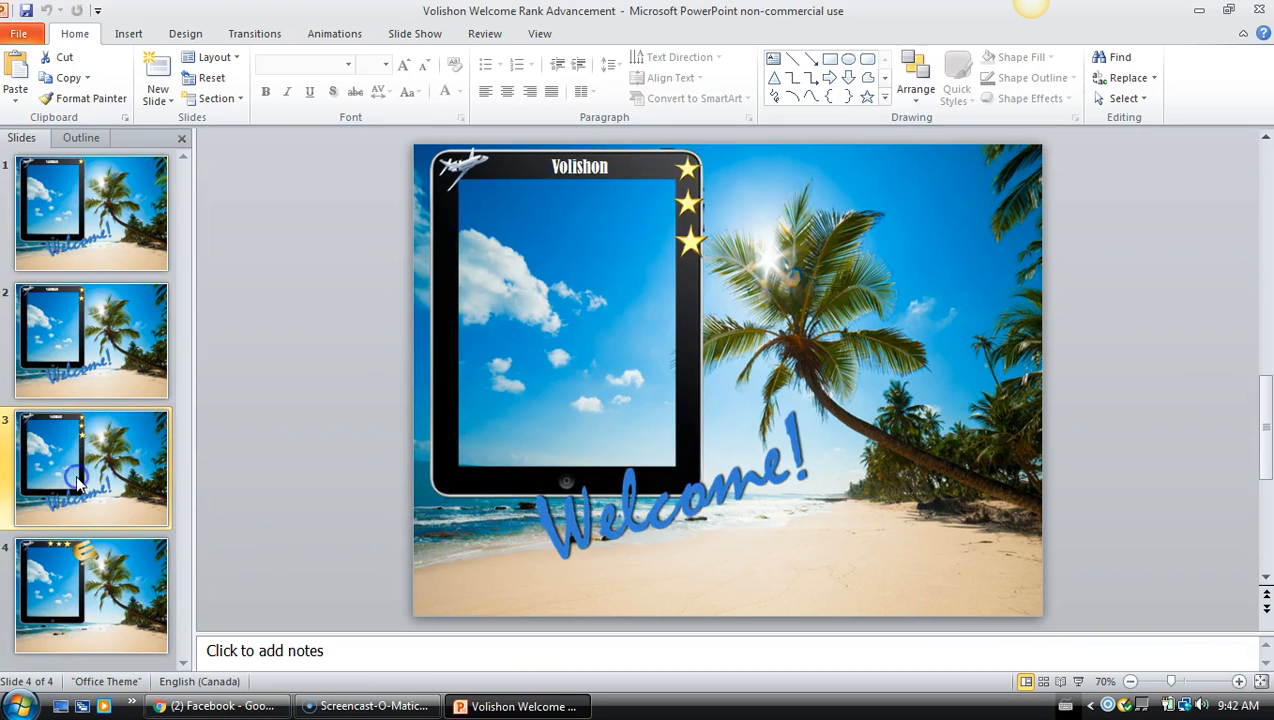
Look over the Volishon title and slides 1 and 3 unchanged, then switch to Facebook in Chrome
click(598, 170)
right_click(600, 176)
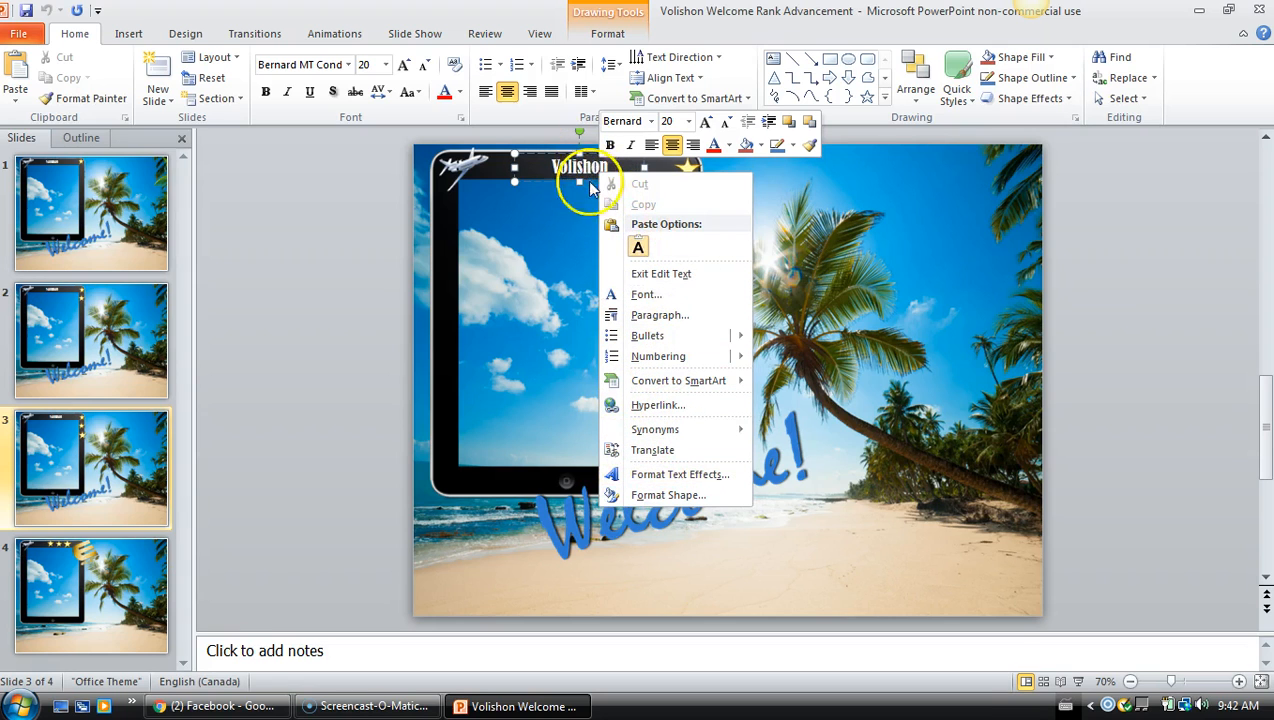
click(931, 313)
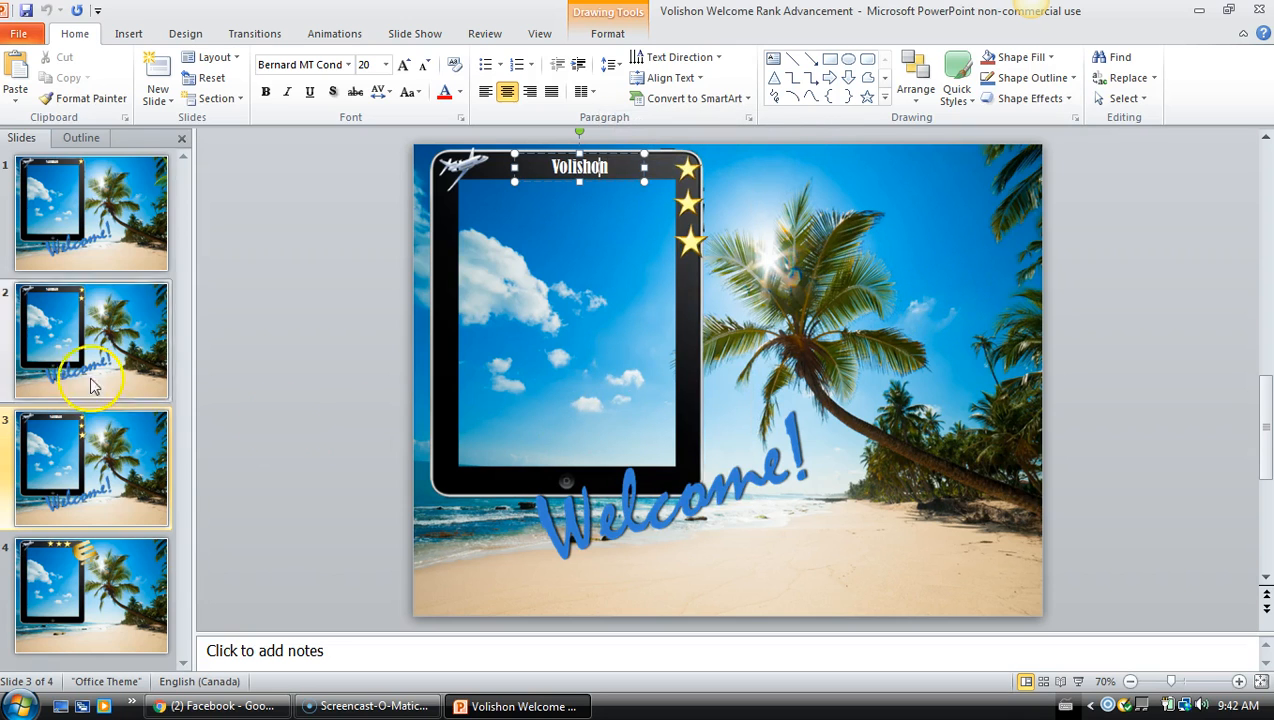
click(43, 199)
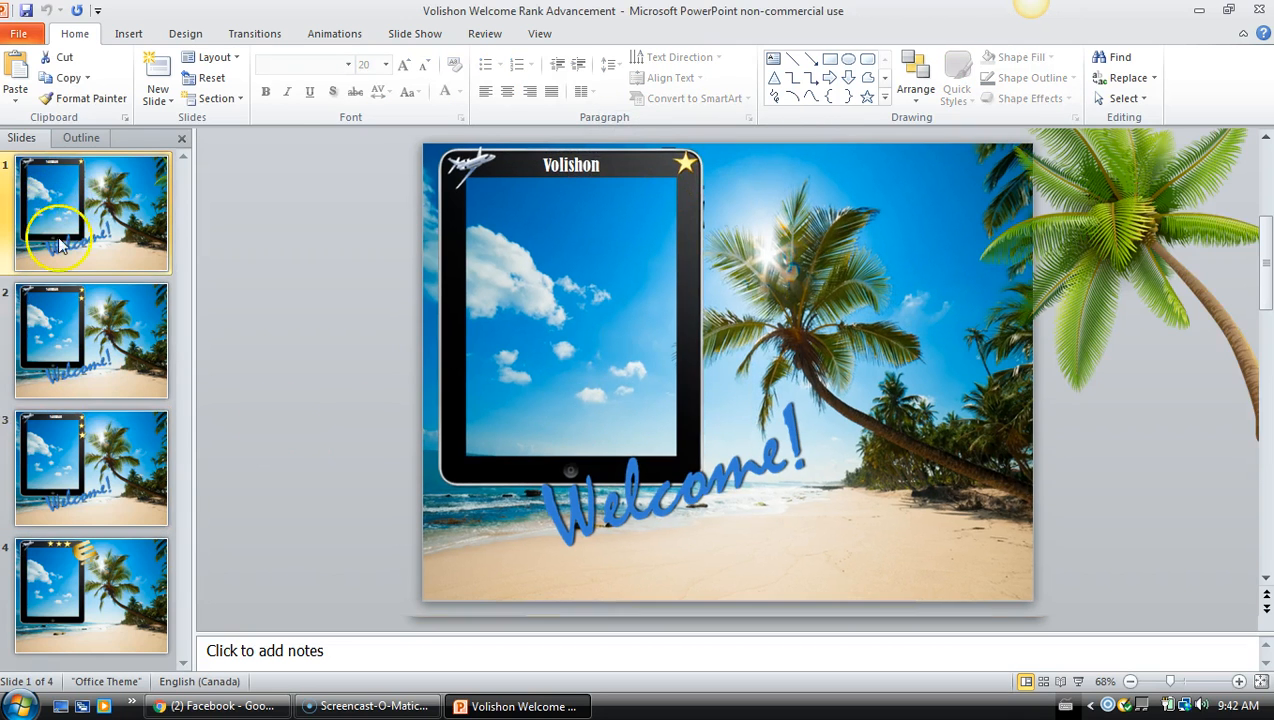
click(77, 453)
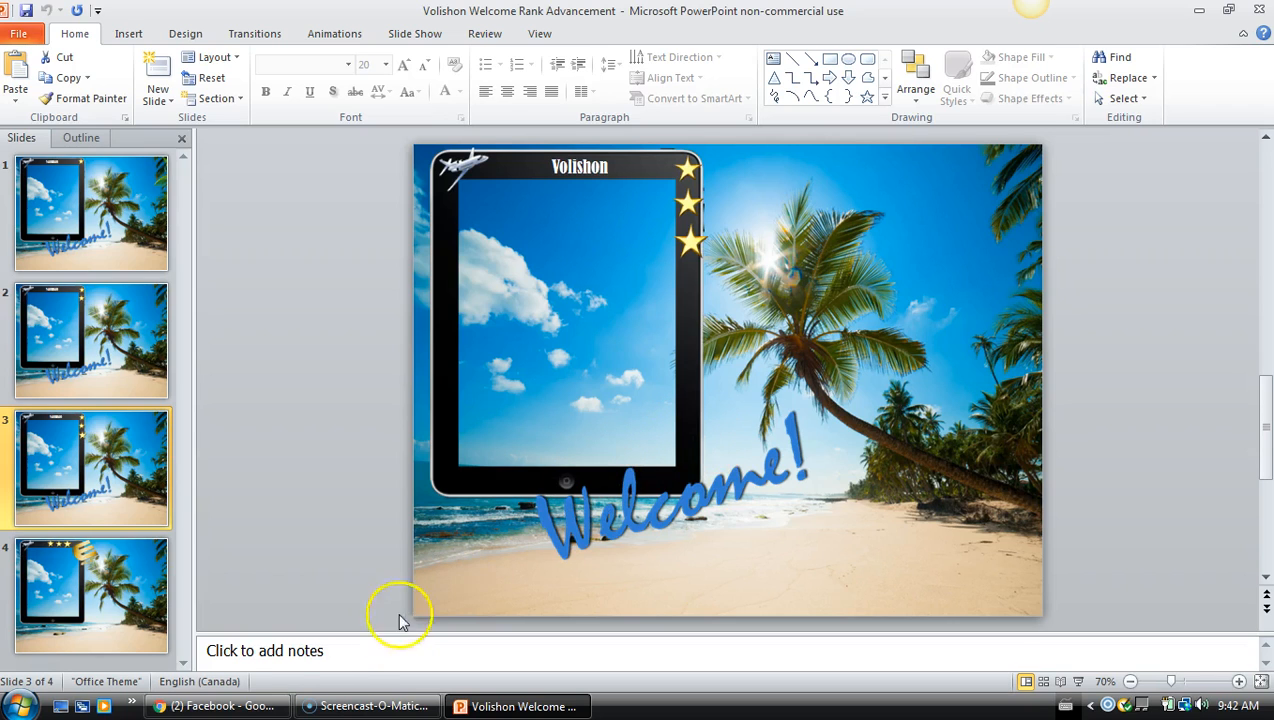
click(263, 710)
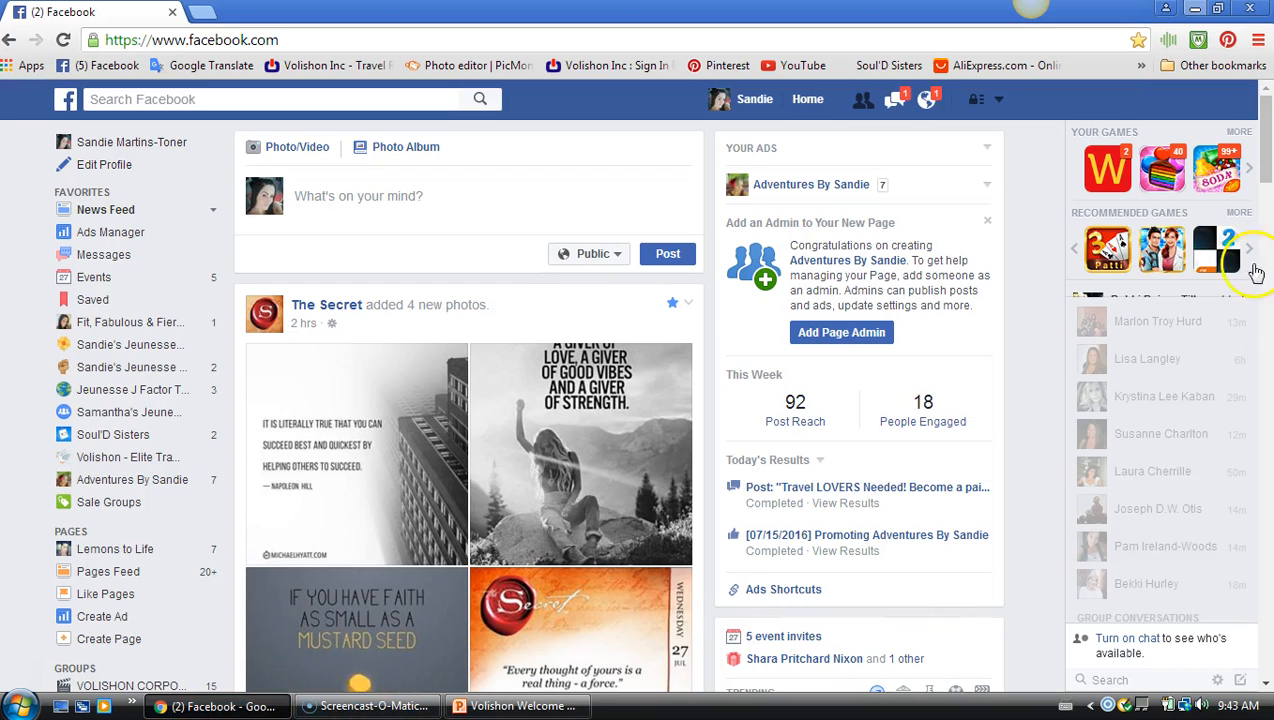
Go to your own Facebook profile and open its current profile picture
click(768, 107)
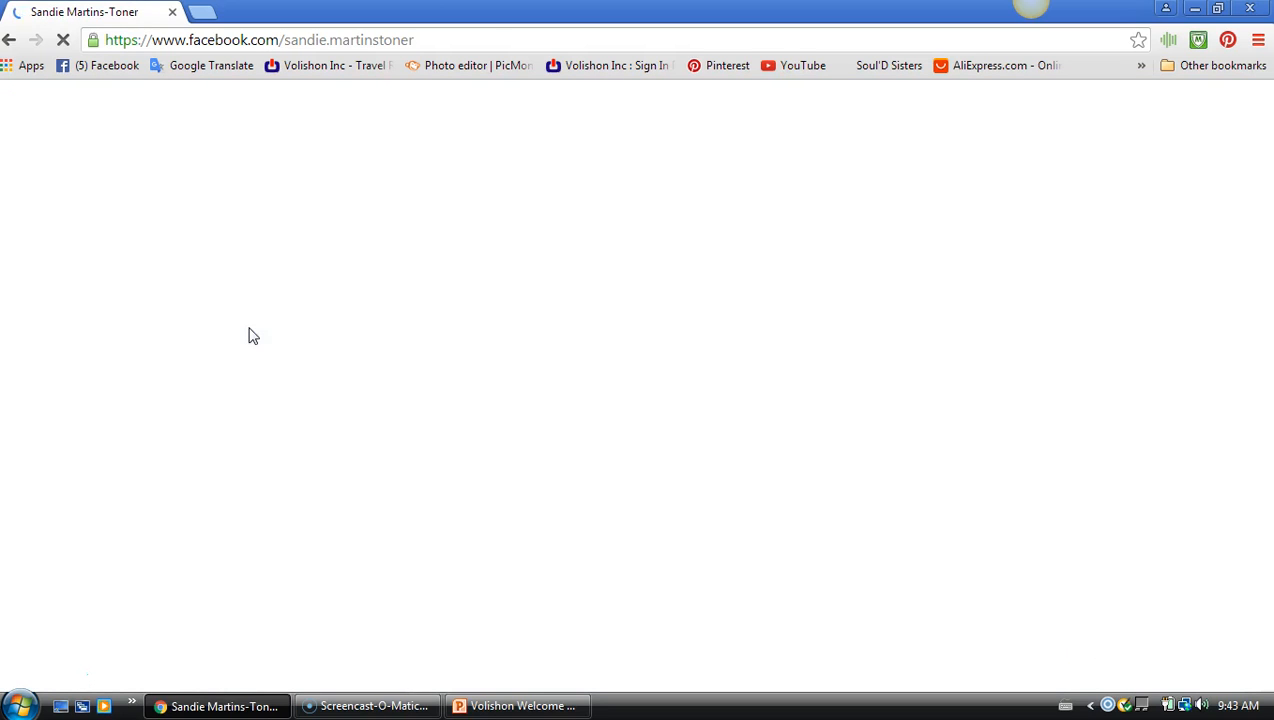
click(396, 288)
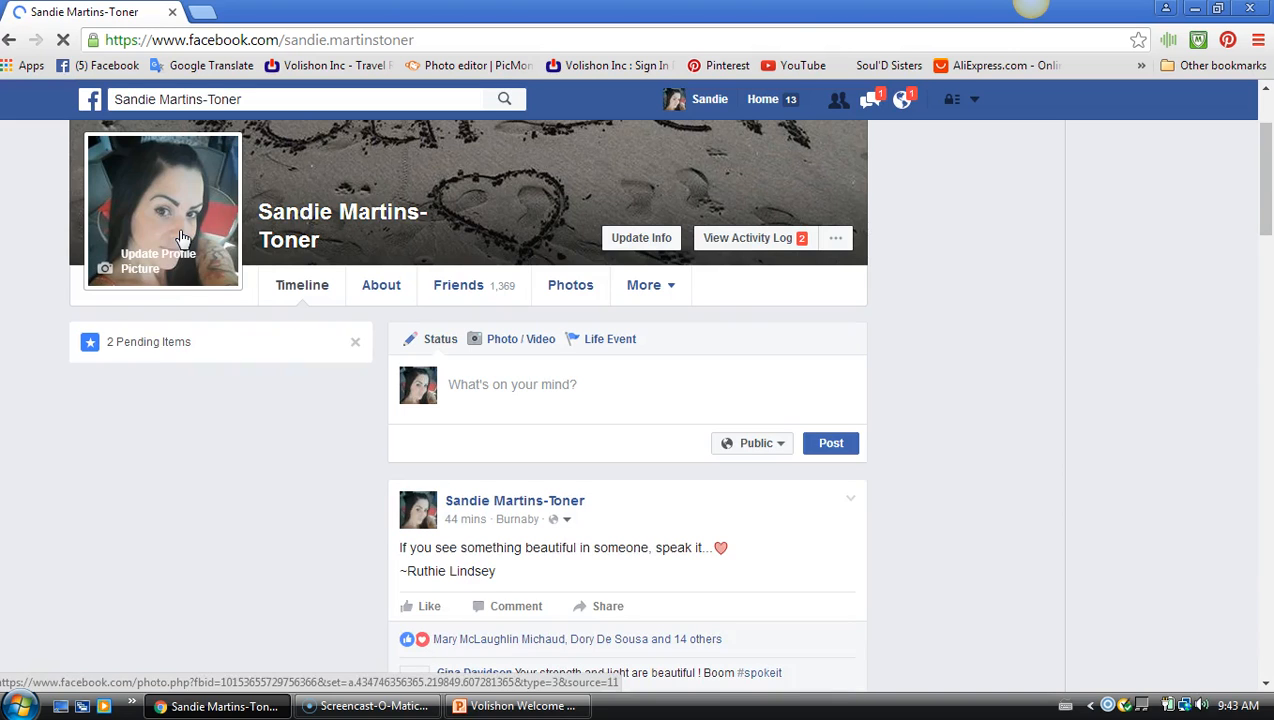
click(183, 238)
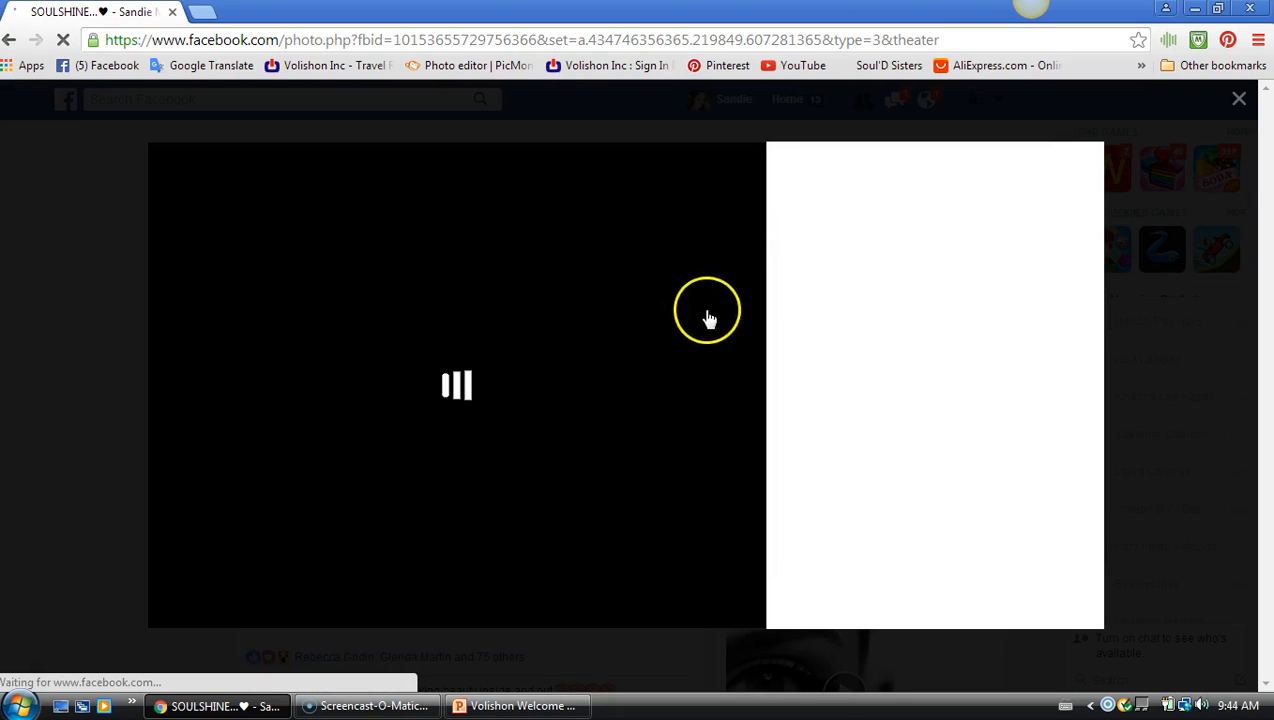
Dismiss the page and link menus and open the profile photo in the enlarged viewer
click(734, 245)
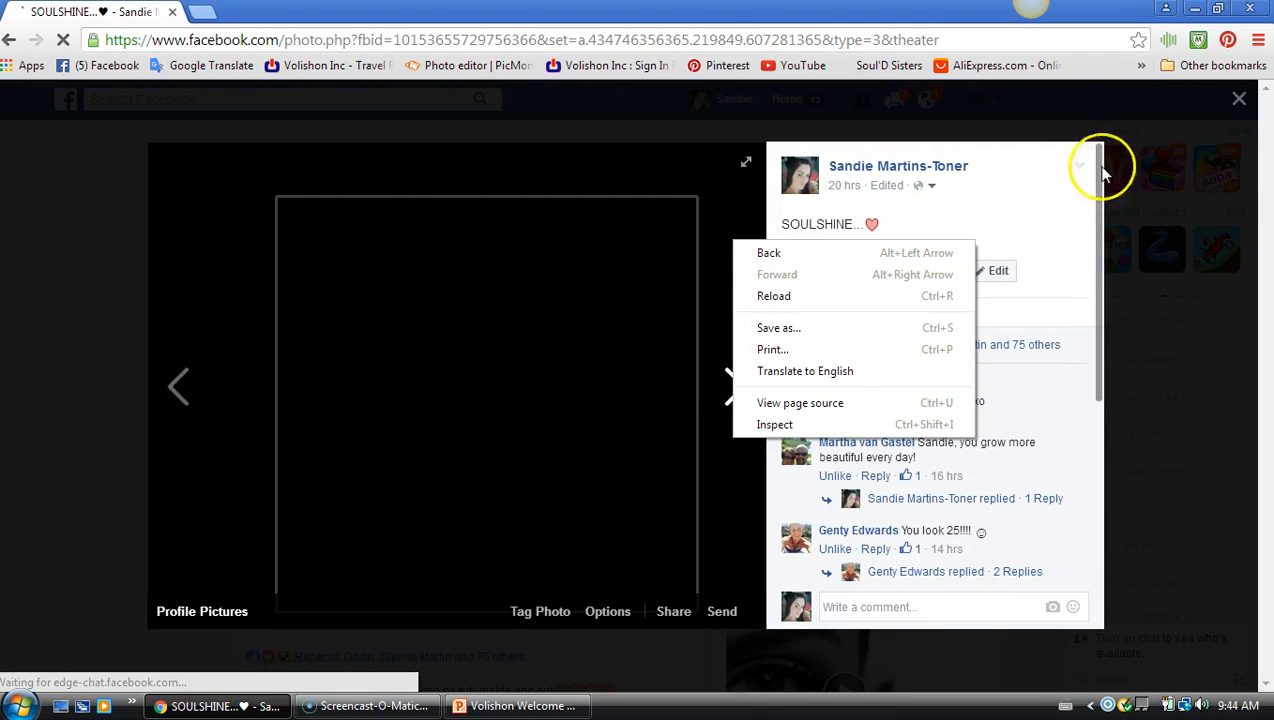
click(1115, 299)
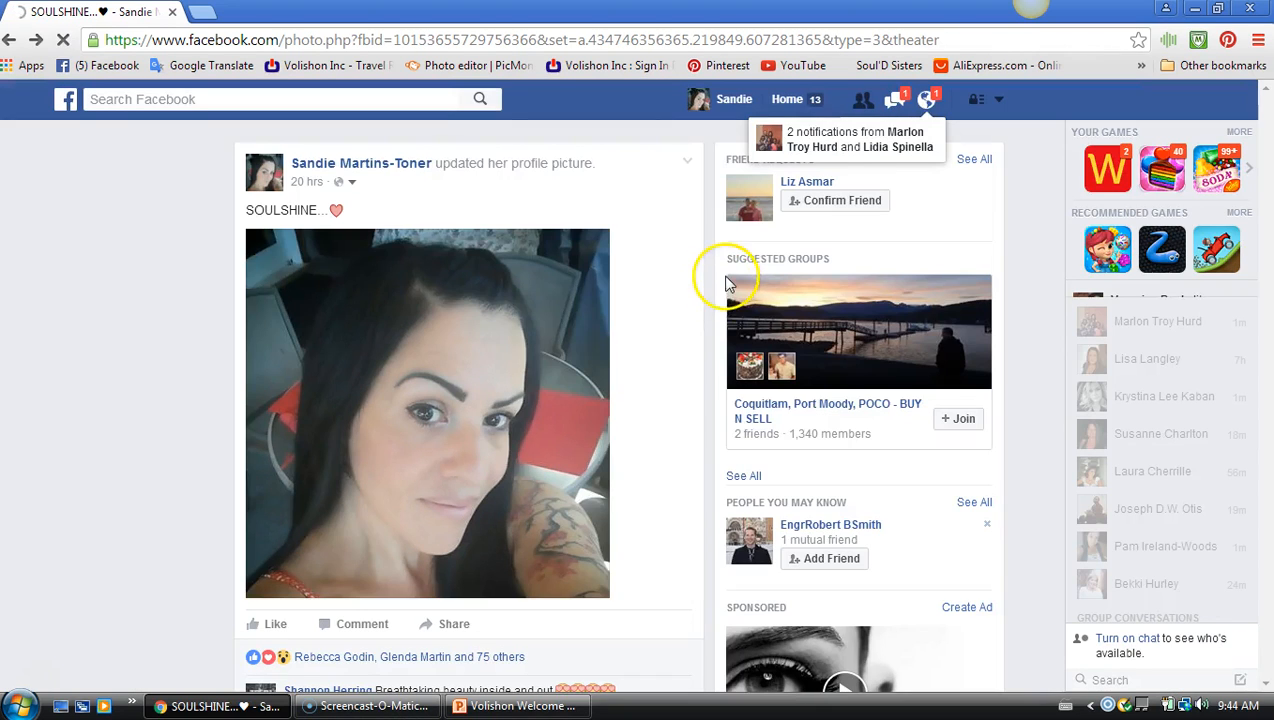
right_click(583, 364)
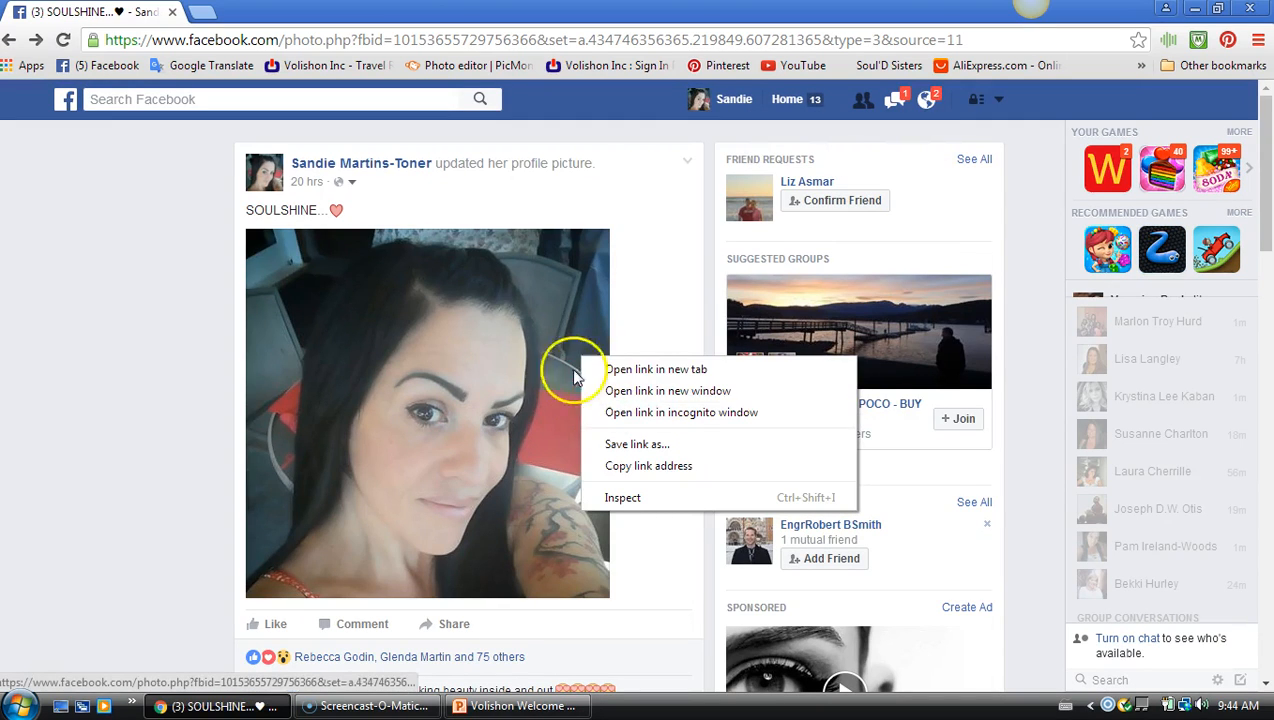
click(593, 259)
click(548, 350)
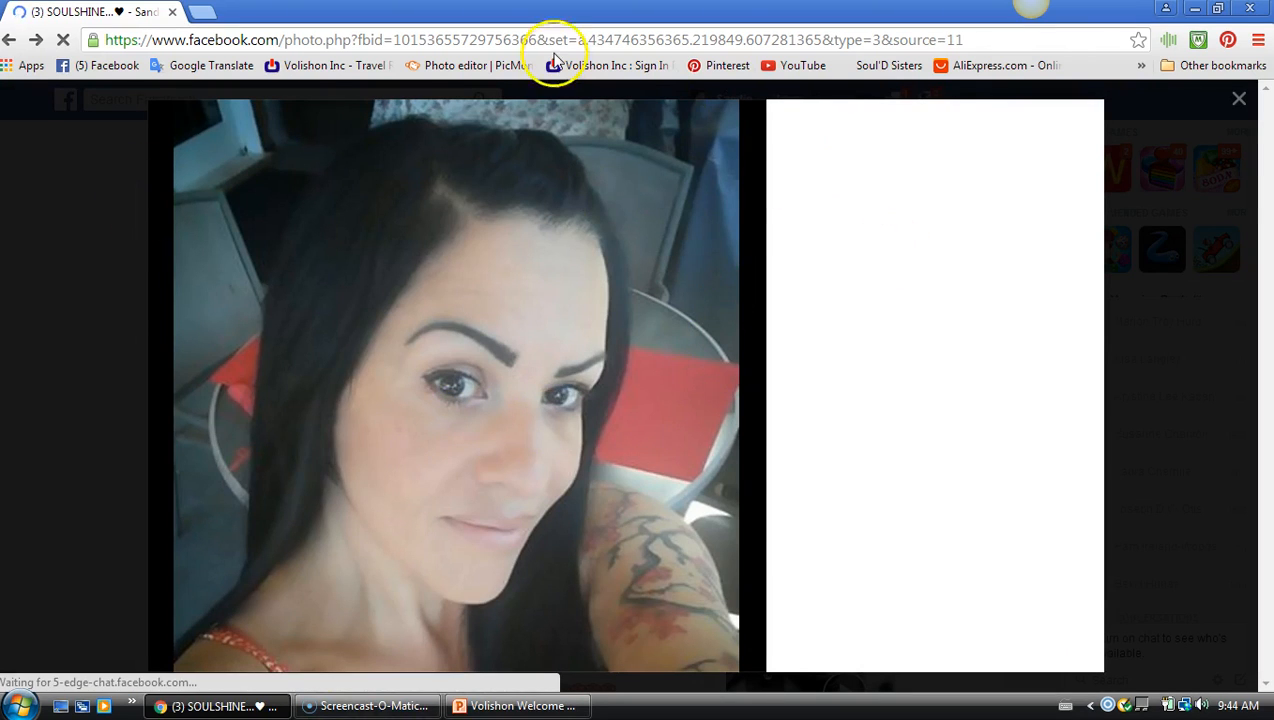
Check the enlarged photo's image options, then close the photo viewer
click(724, 212)
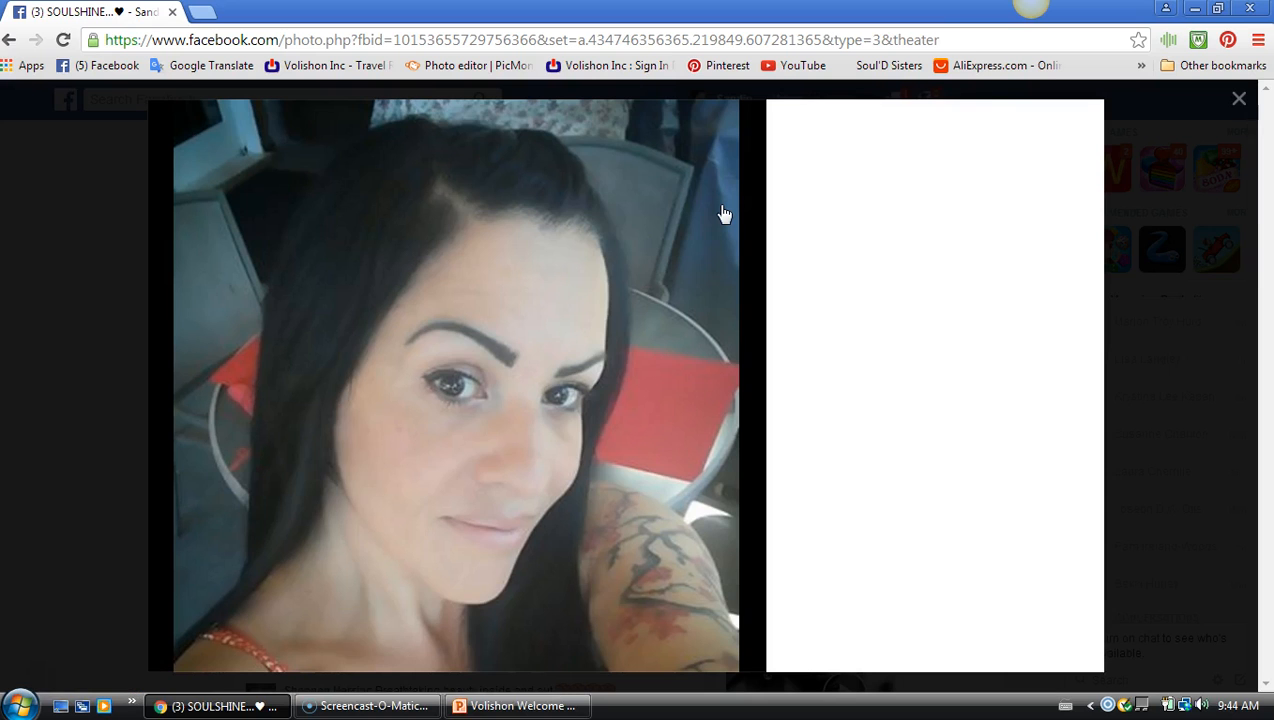
right_click(723, 210)
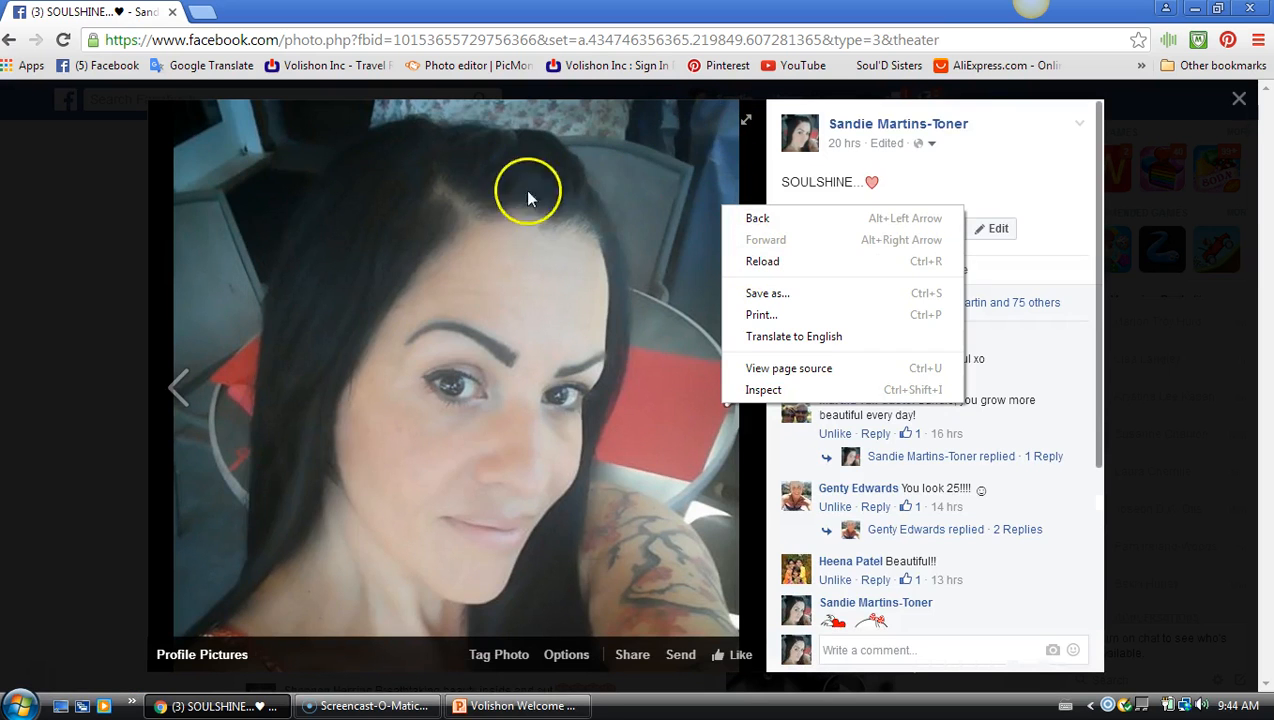
right_click(702, 119)
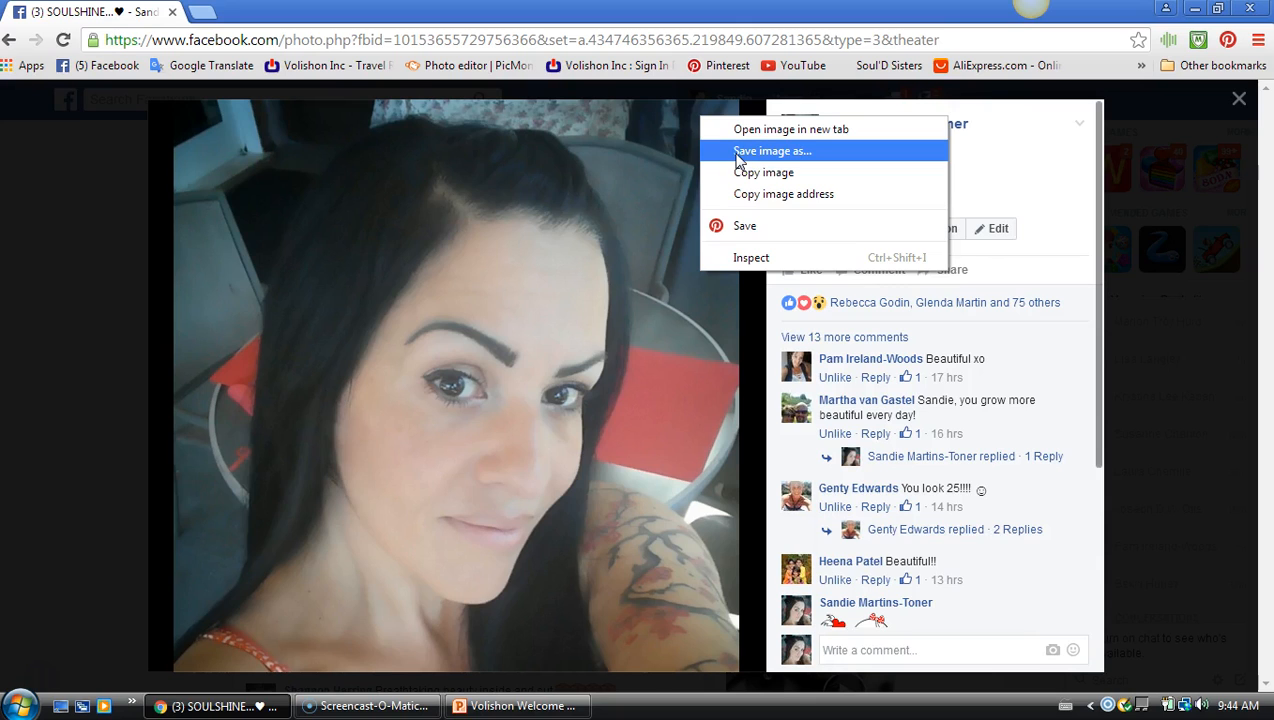
click(1238, 103)
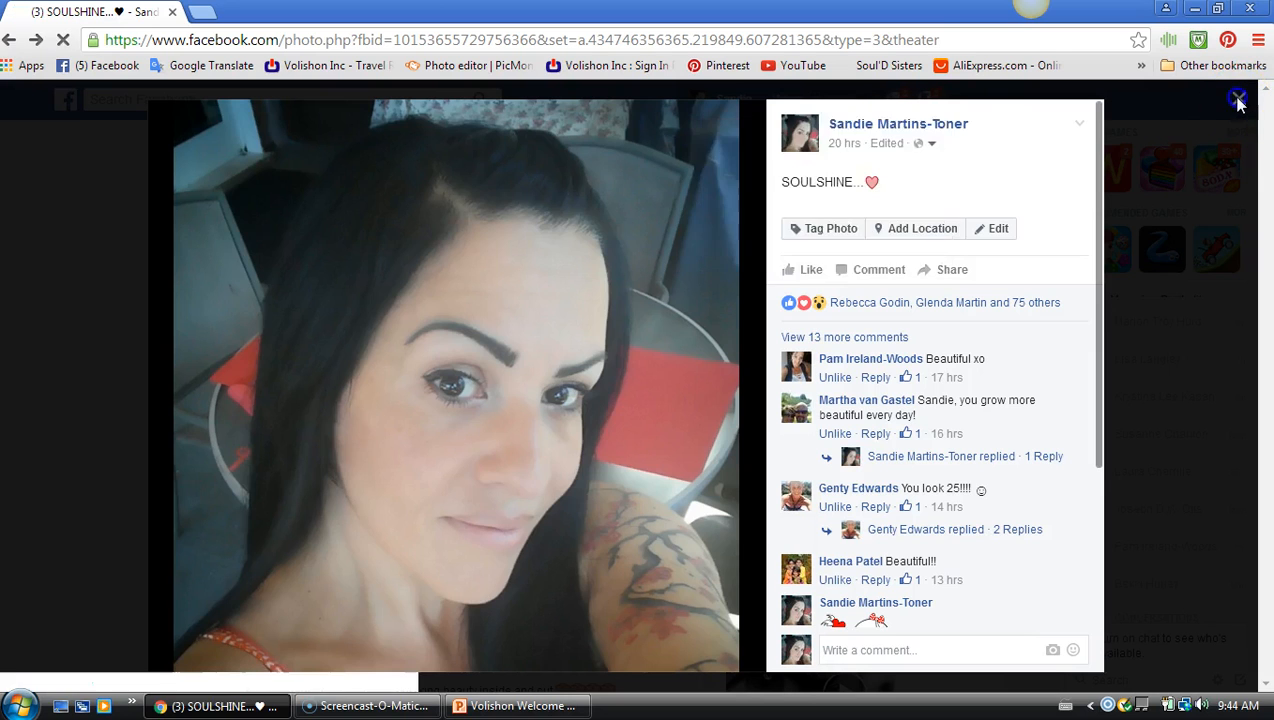
click(1238, 103)
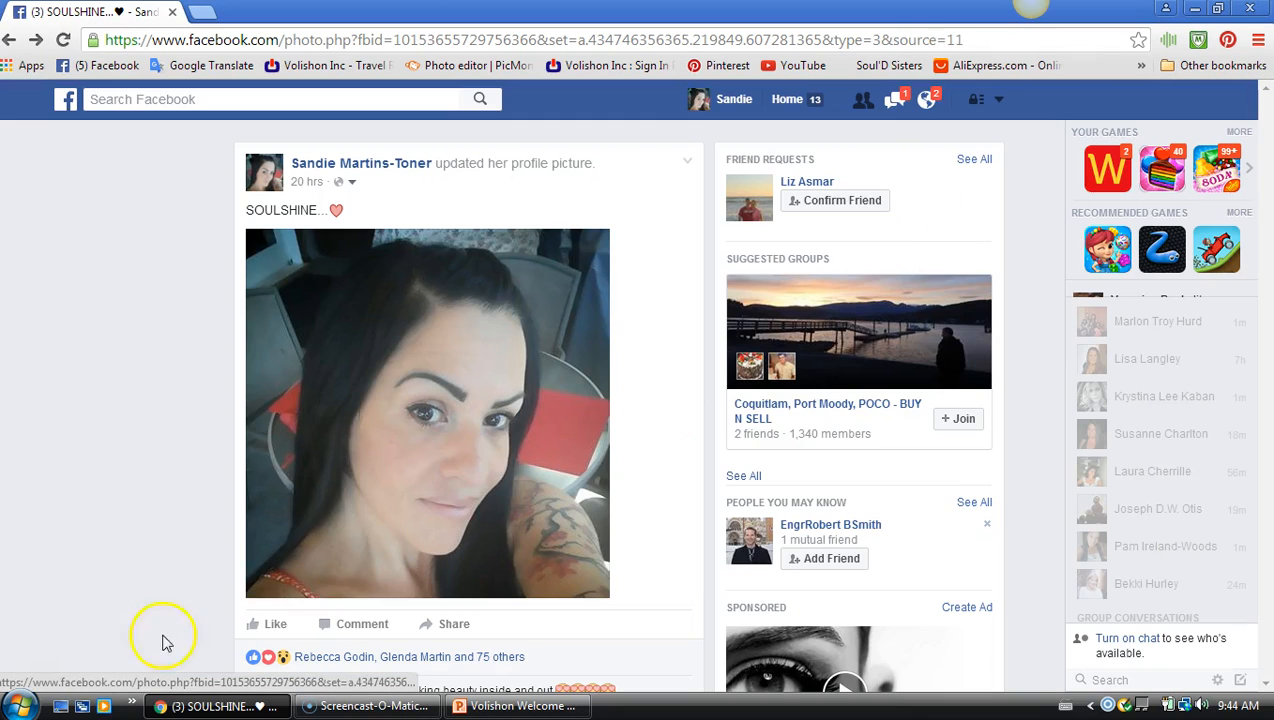
Close Chrome and insert the first portrait photo from the Desktop onto slide 3
click(173, 11)
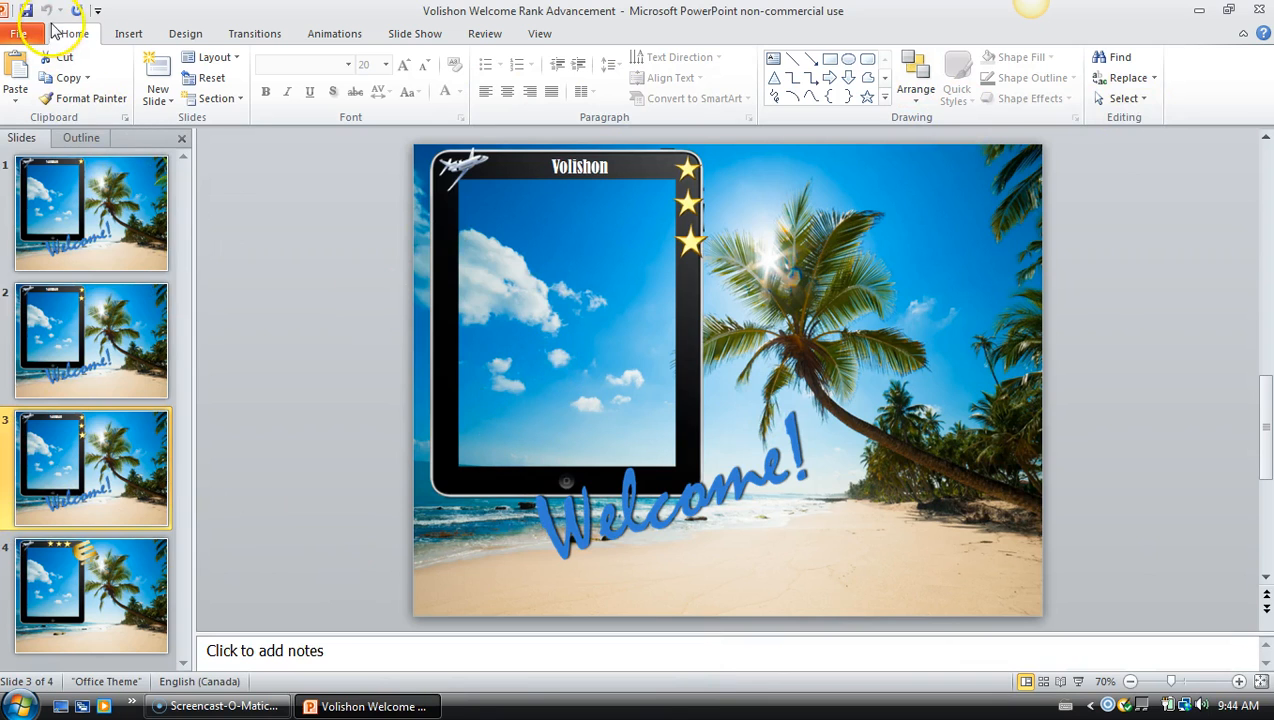
click(130, 34)
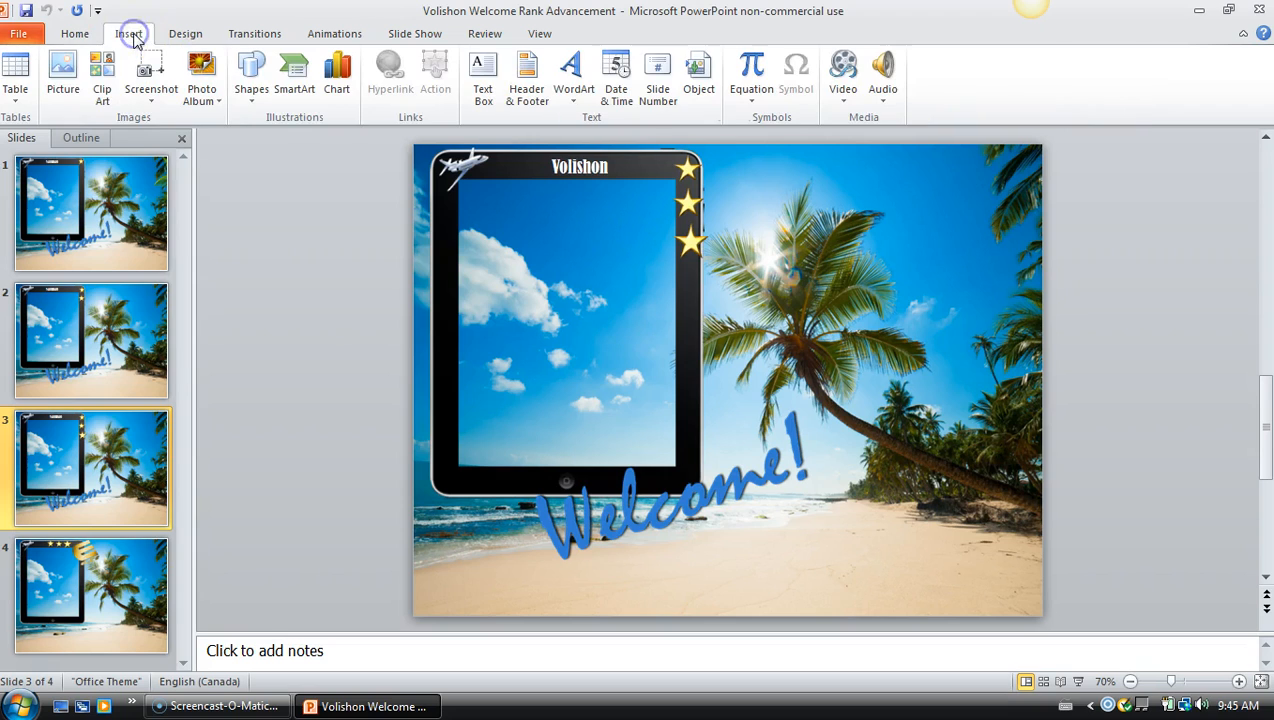
click(66, 72)
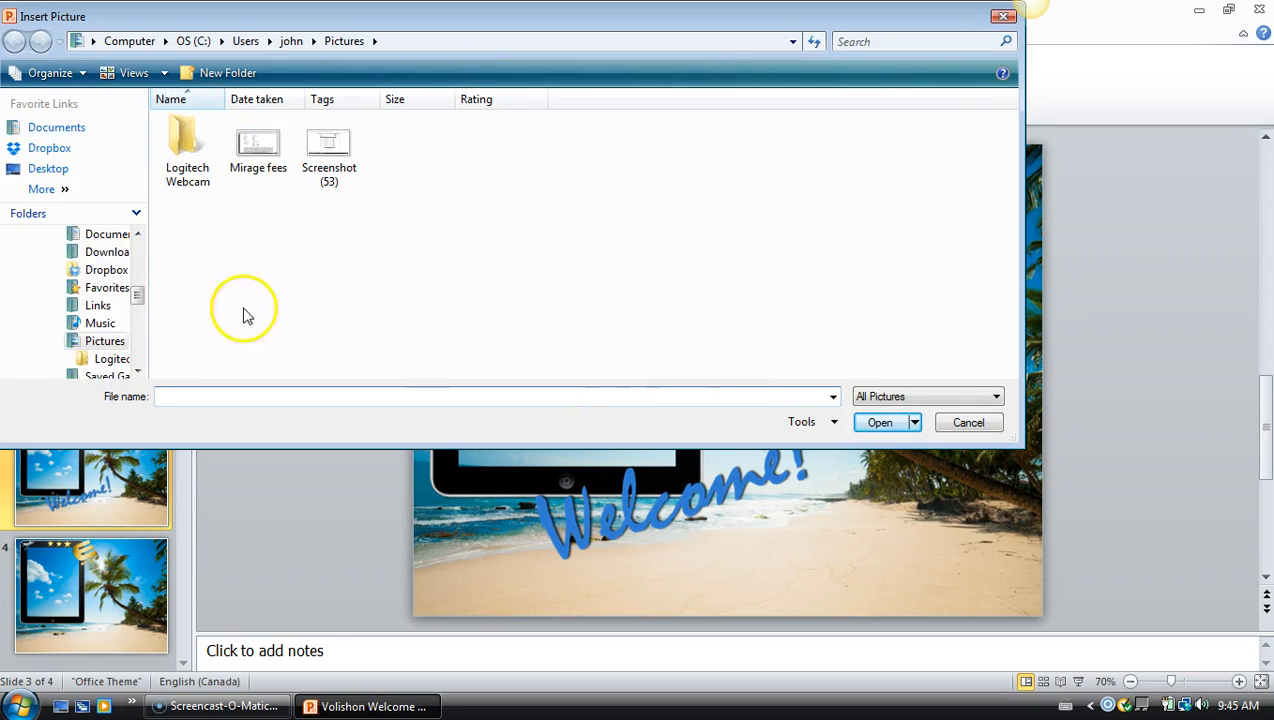
click(56, 168)
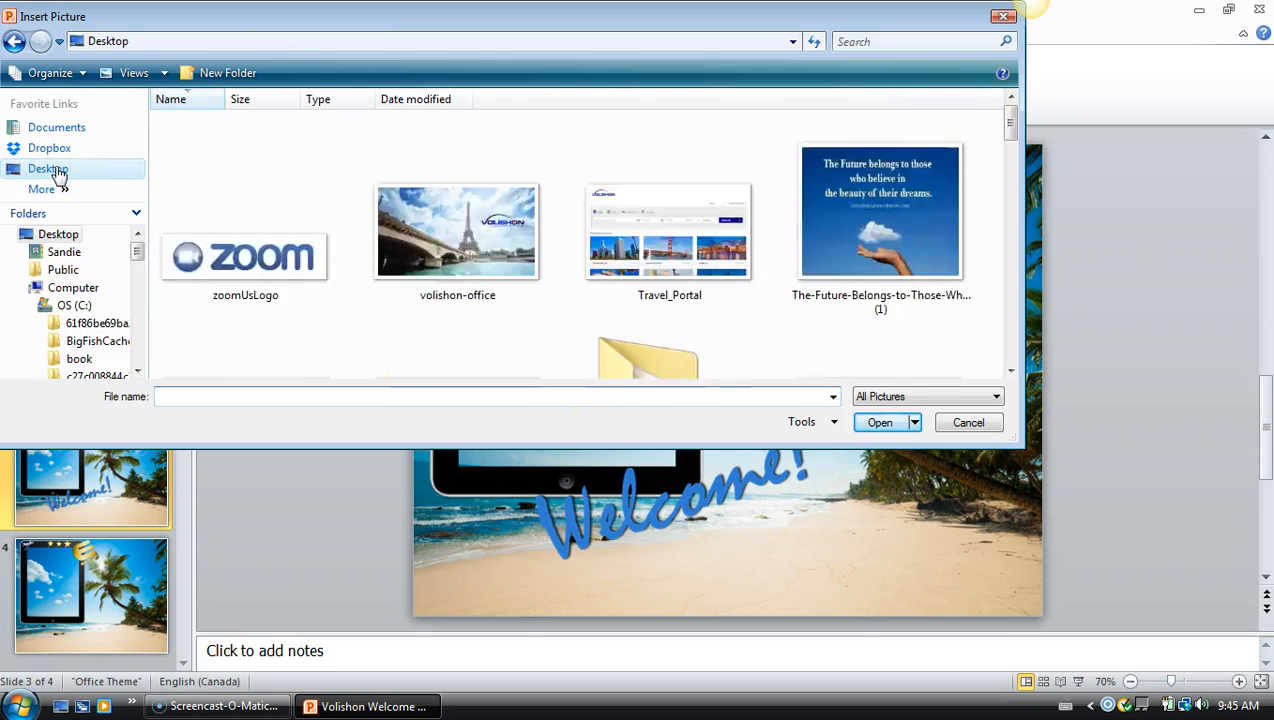
scroll(725, 283, down, 10)
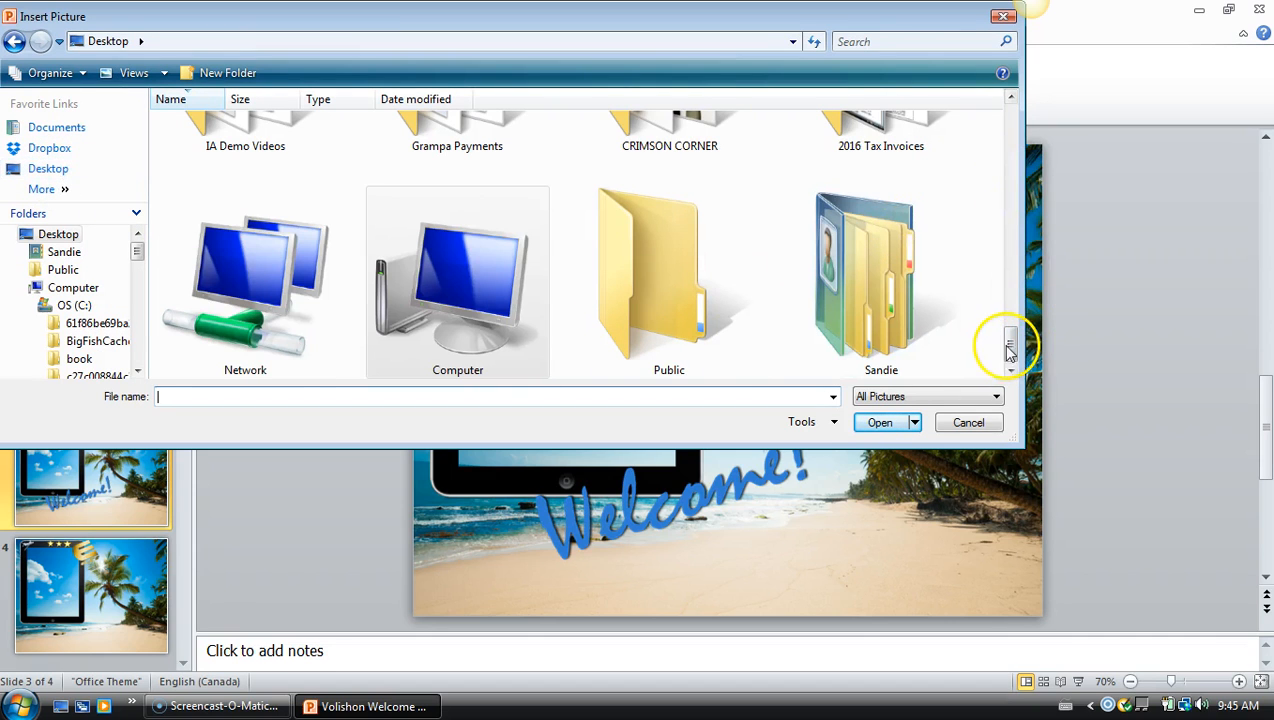
drag(1010, 341, 1015, 205)
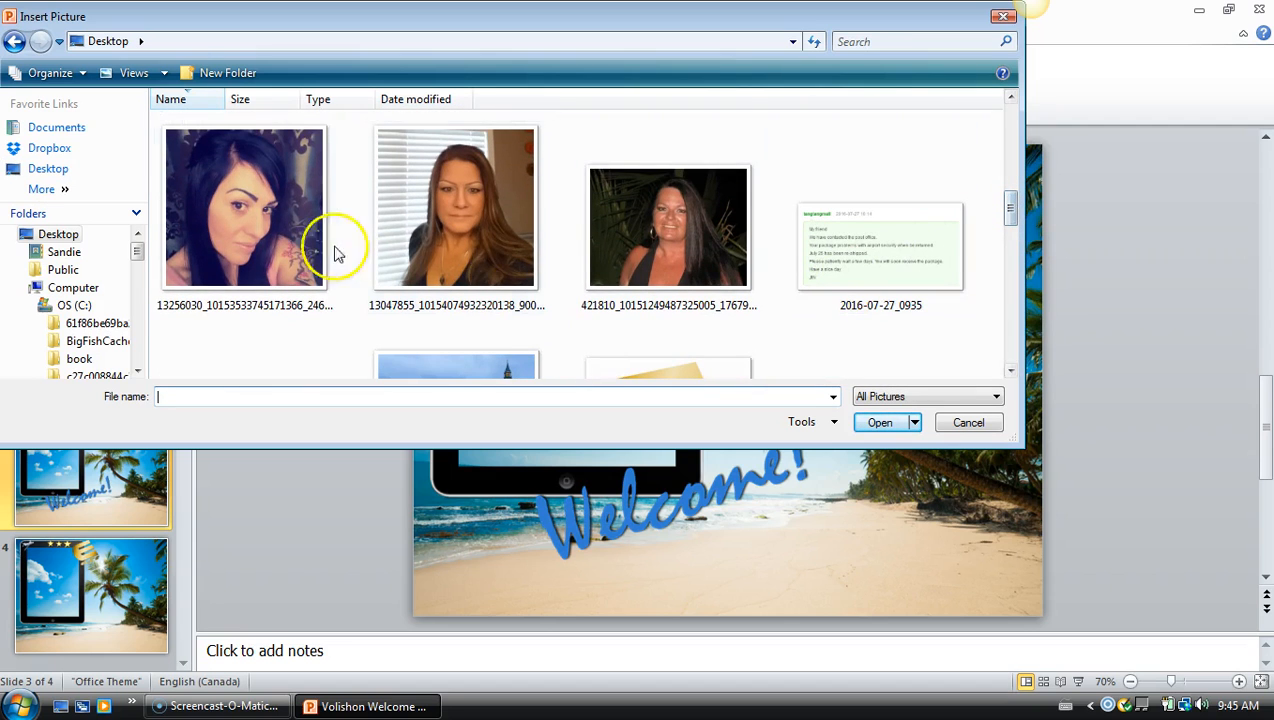
click(293, 199)
click(880, 423)
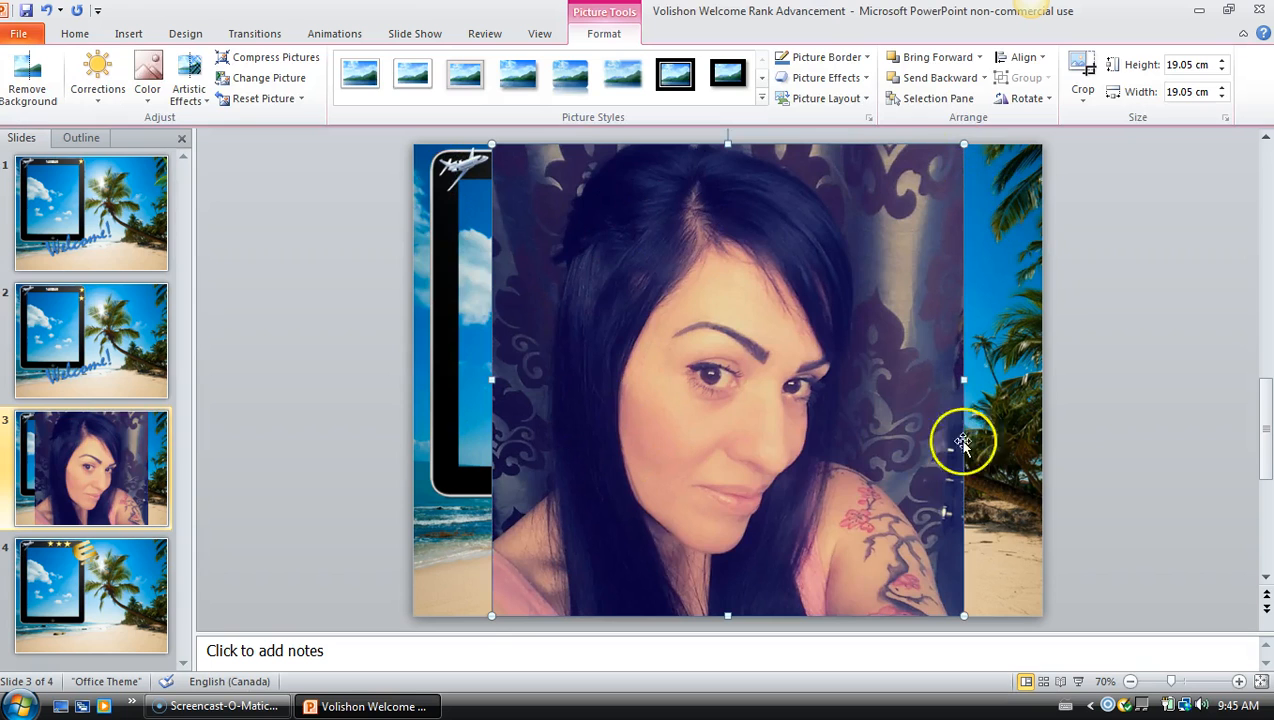
Resize the photo to 11.44 x 8.7 cm and fit it over the tablet's screen
drag(722, 616, 985, 288)
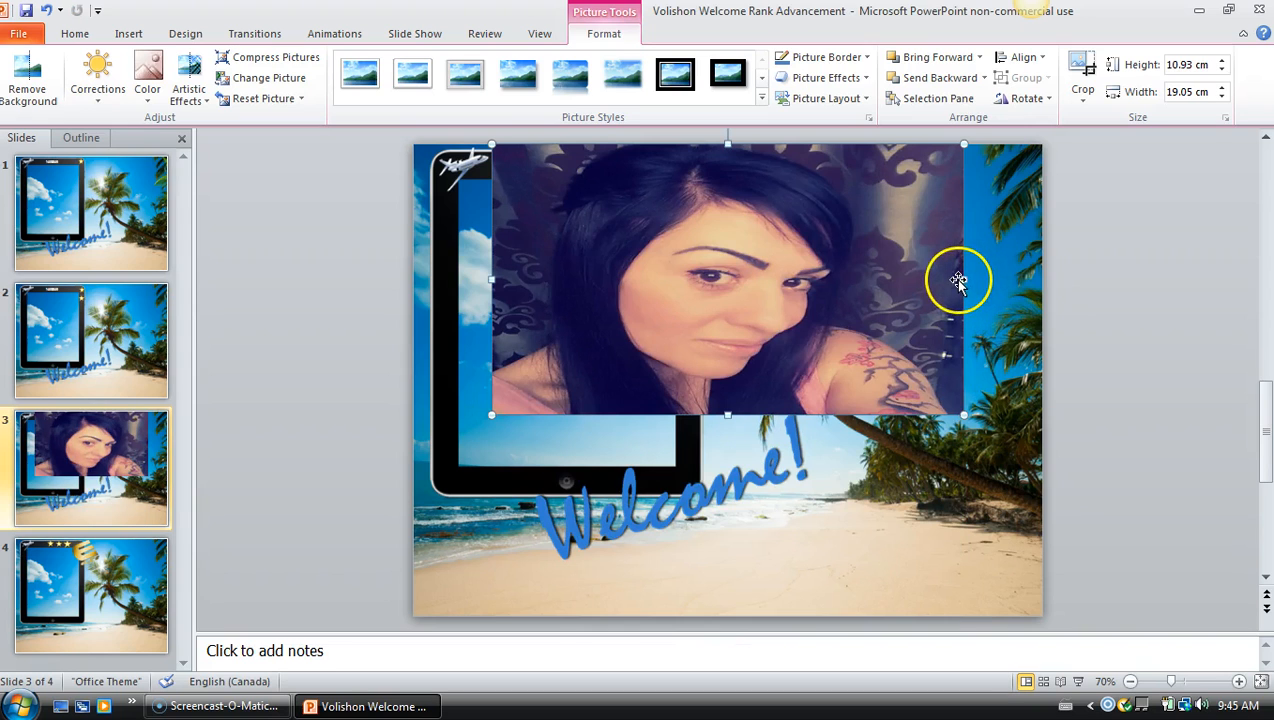
drag(805, 284, 690, 300)
drag(626, 253, 555, 328)
drag(657, 317, 678, 317)
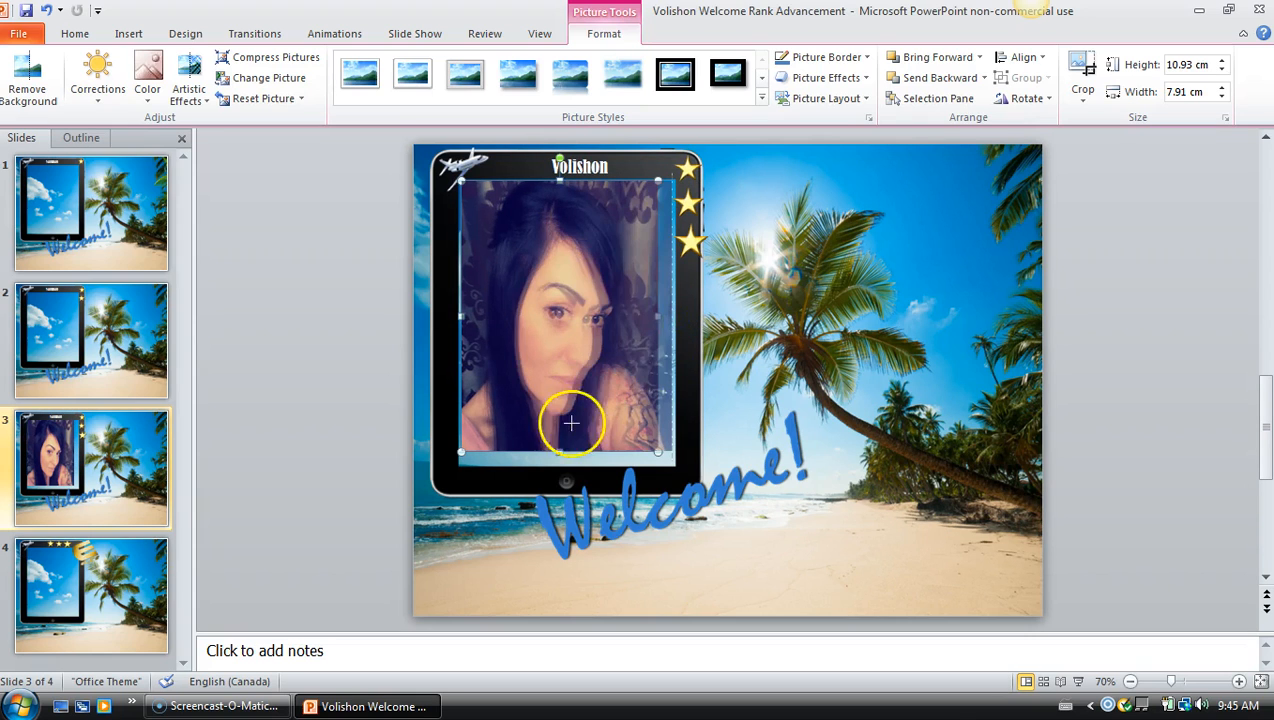
drag(550, 389, 551, 393)
drag(563, 447, 567, 465)
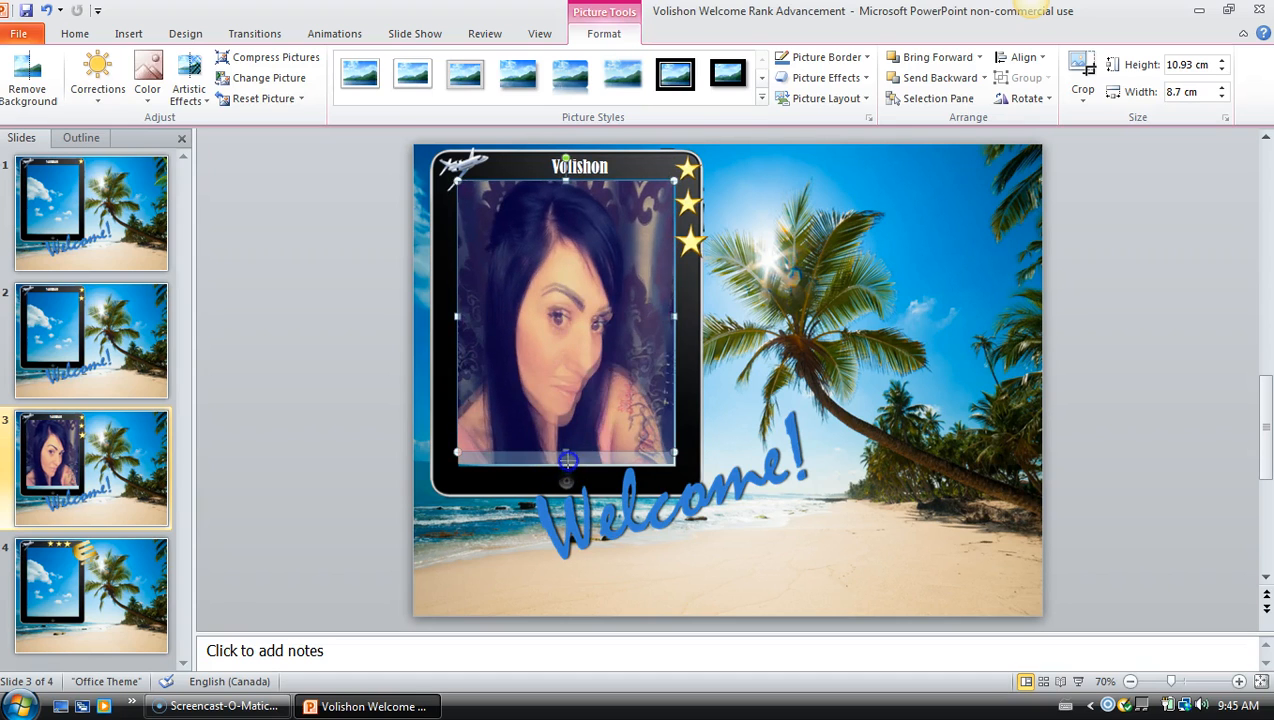
Send the photo backward one layer, then undo a Send to Back that hid it
right_click(625, 314)
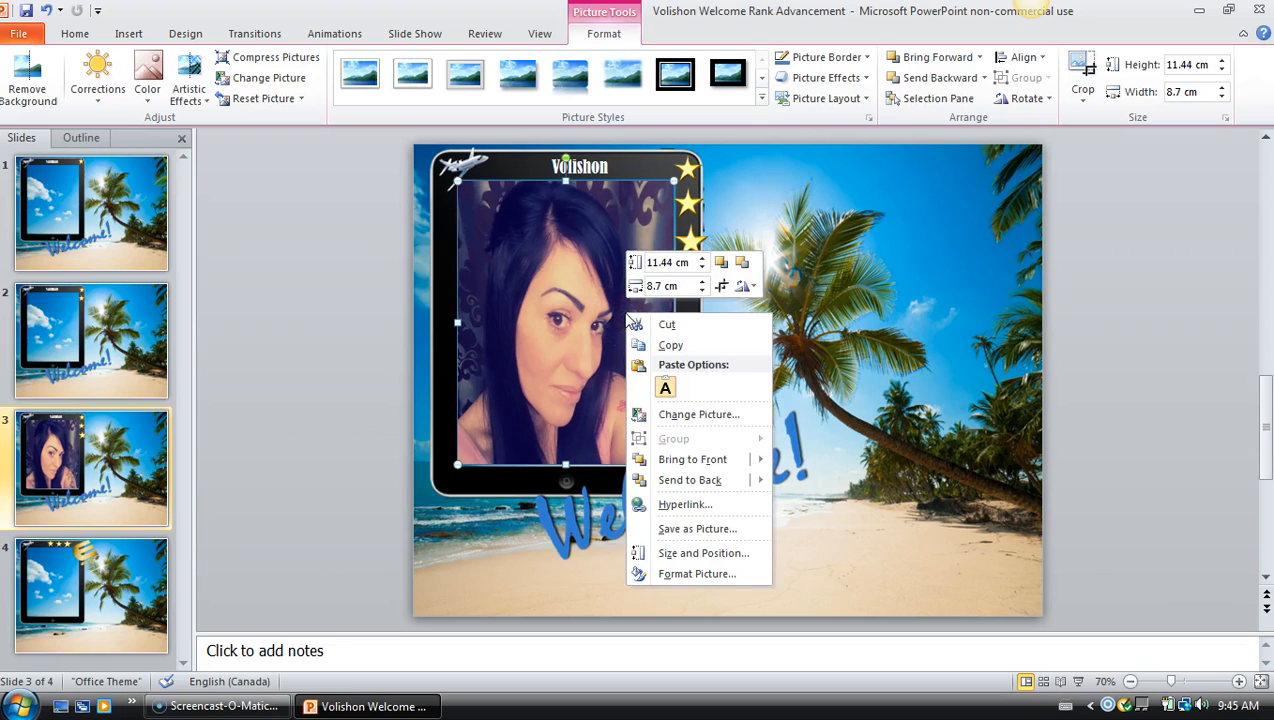
mouse_move(705, 481)
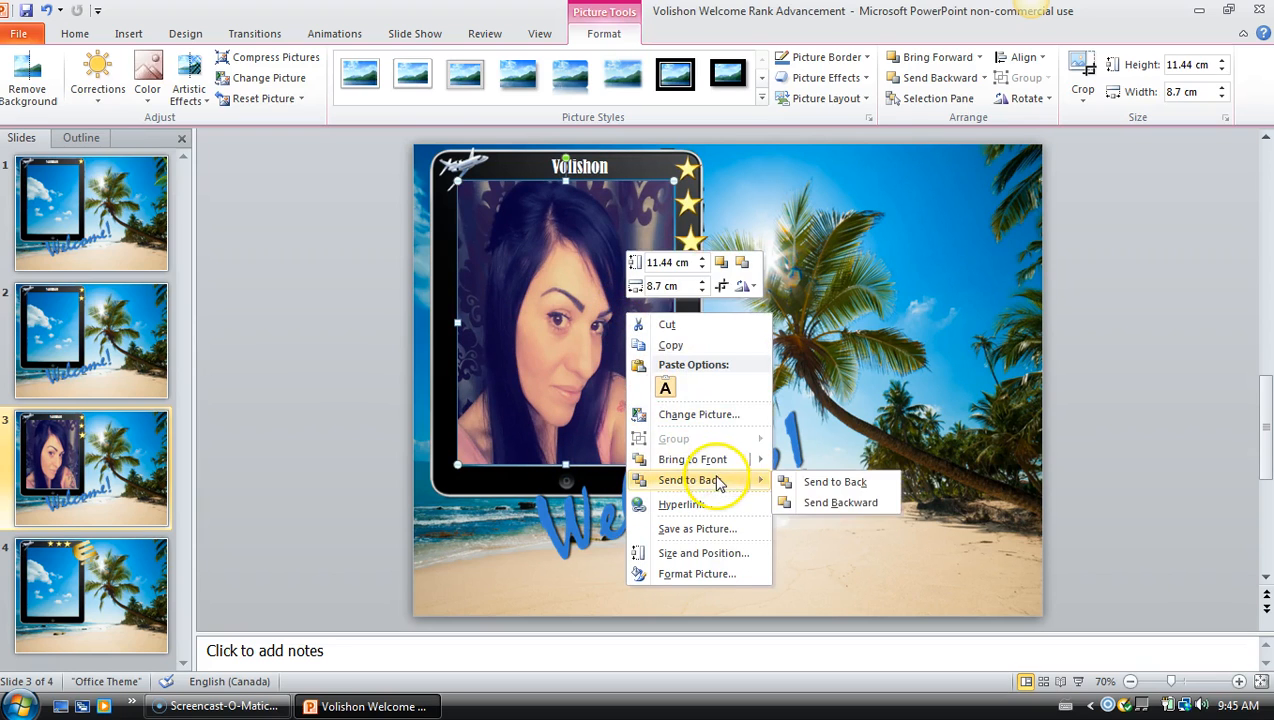
click(840, 503)
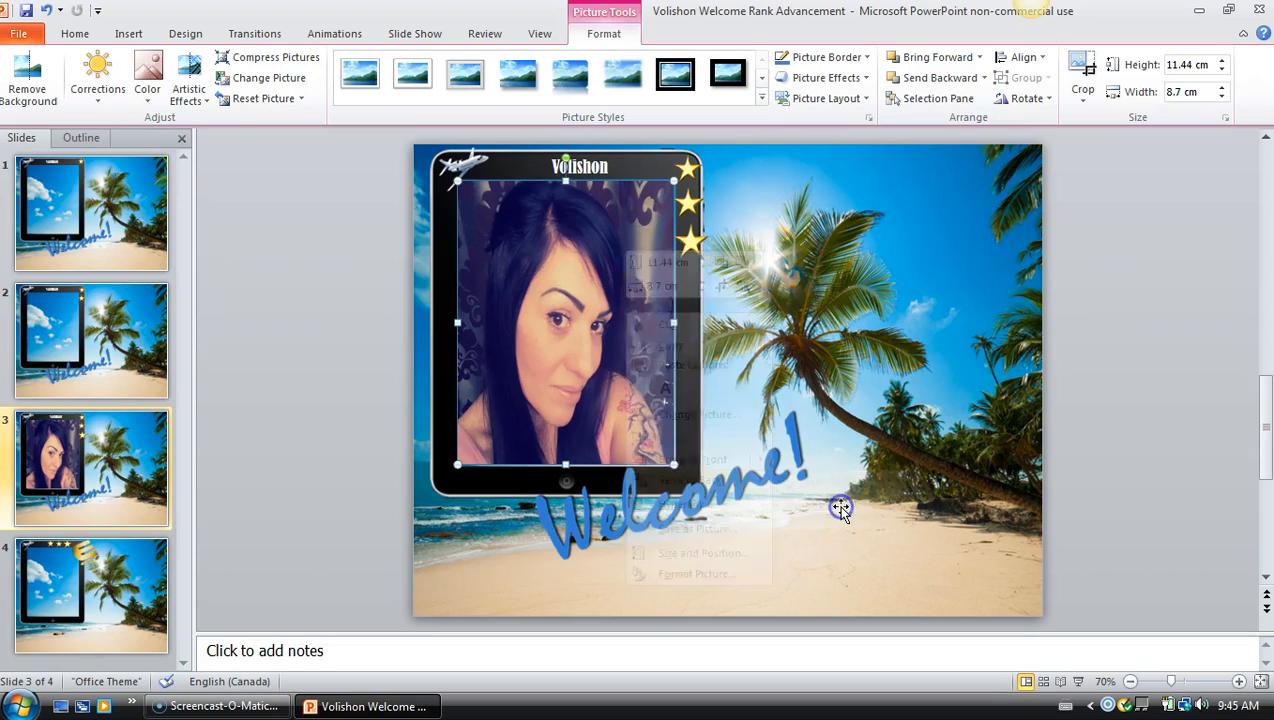
right_click(581, 313)
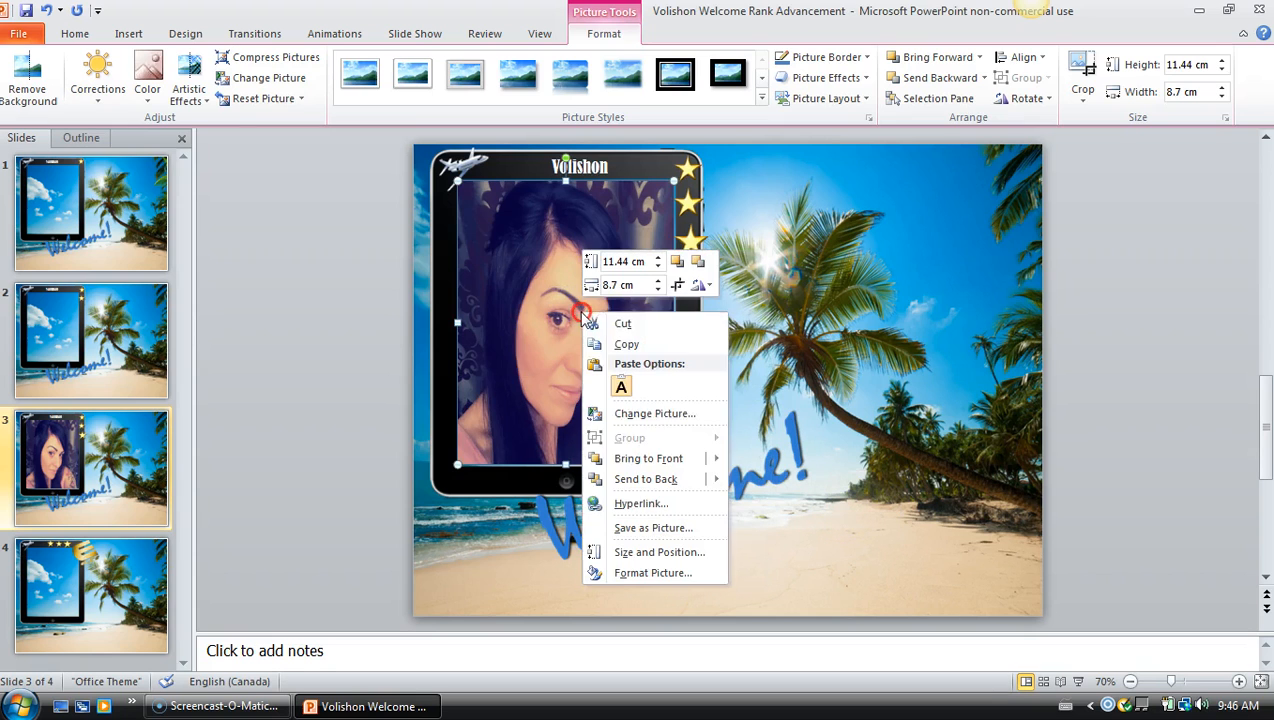
click(641, 481)
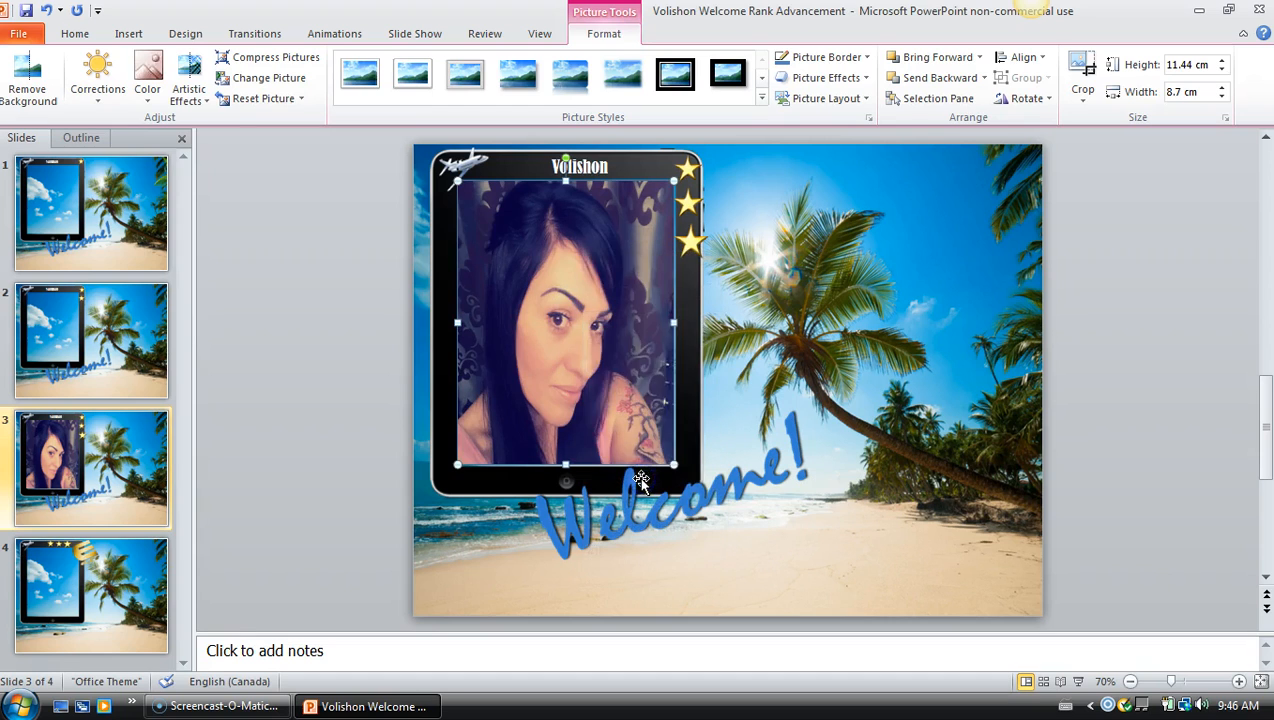
click(46, 10)
Undo another Send to Back, then tuck the photo one layer behind the tablet frame
right_click(634, 380)
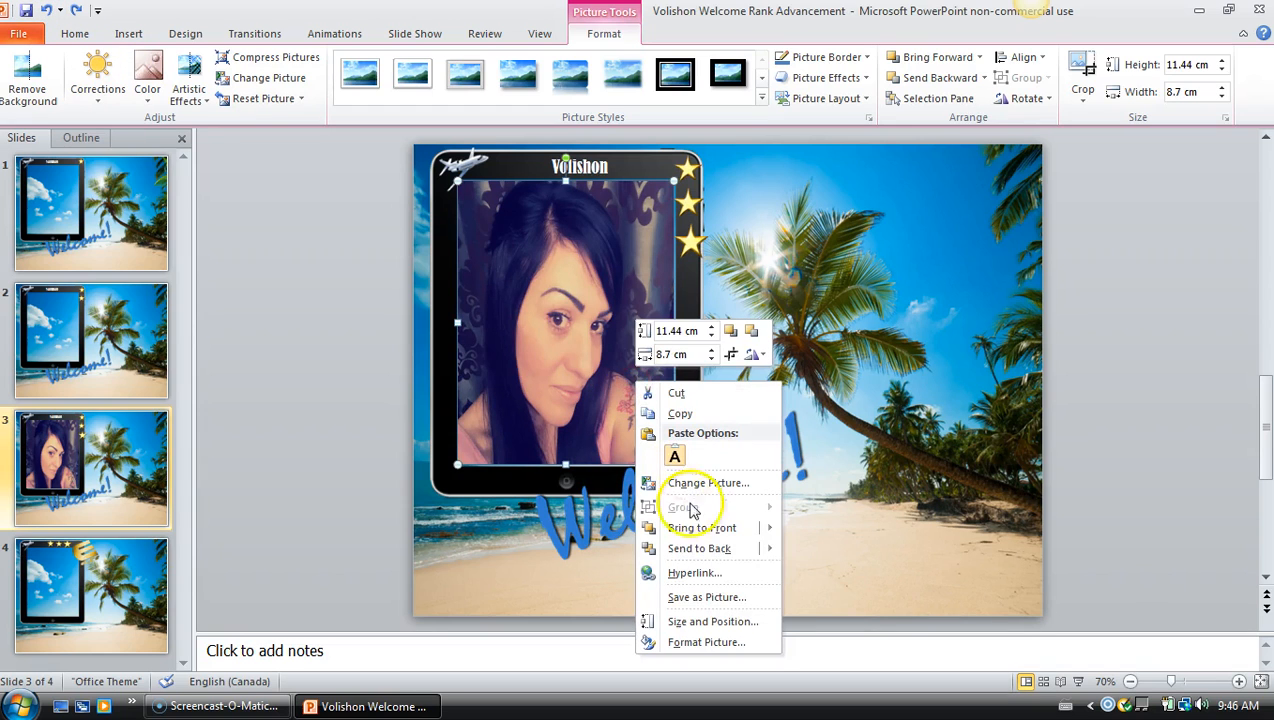
mouse_move(710, 548)
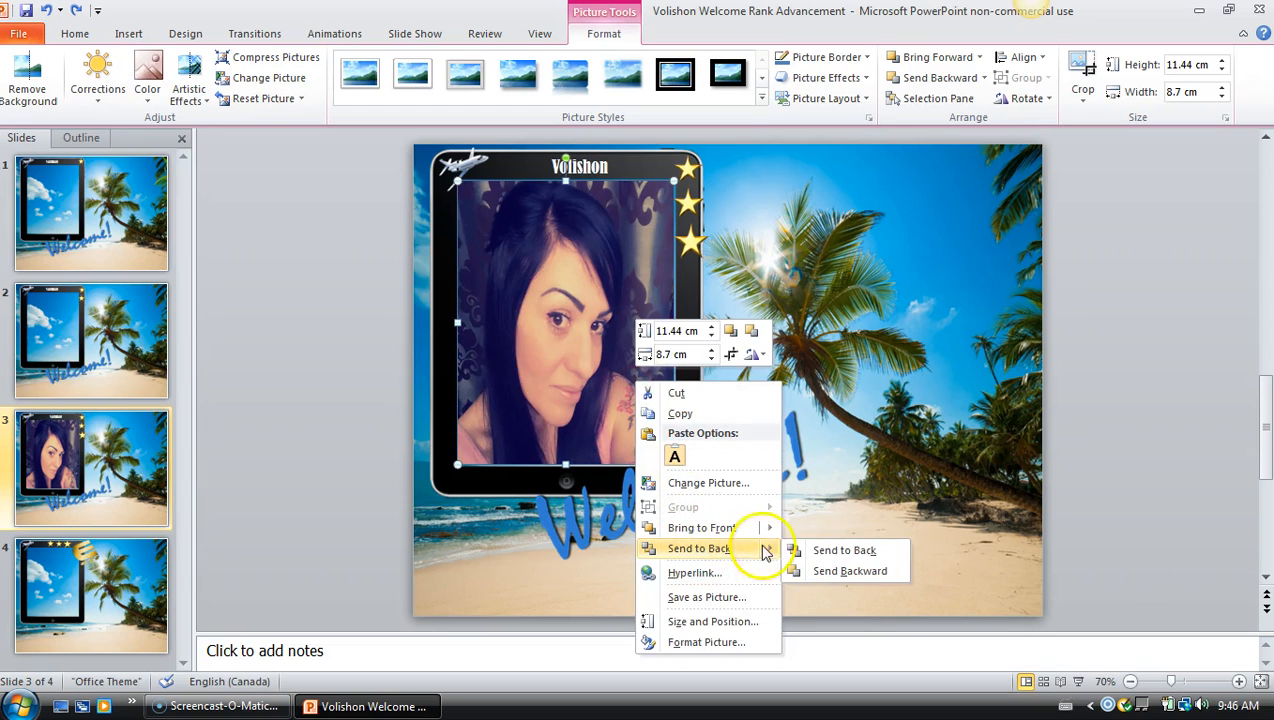
click(856, 553)
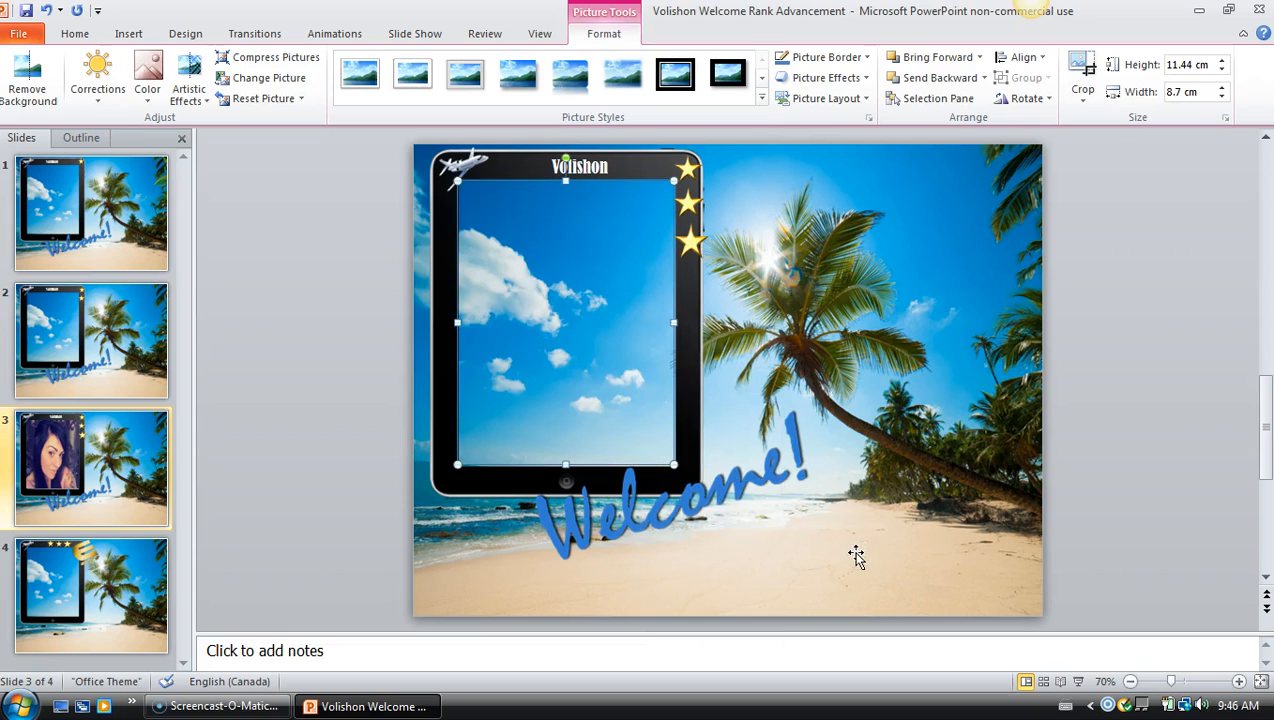
click(45, 11)
right_click(563, 290)
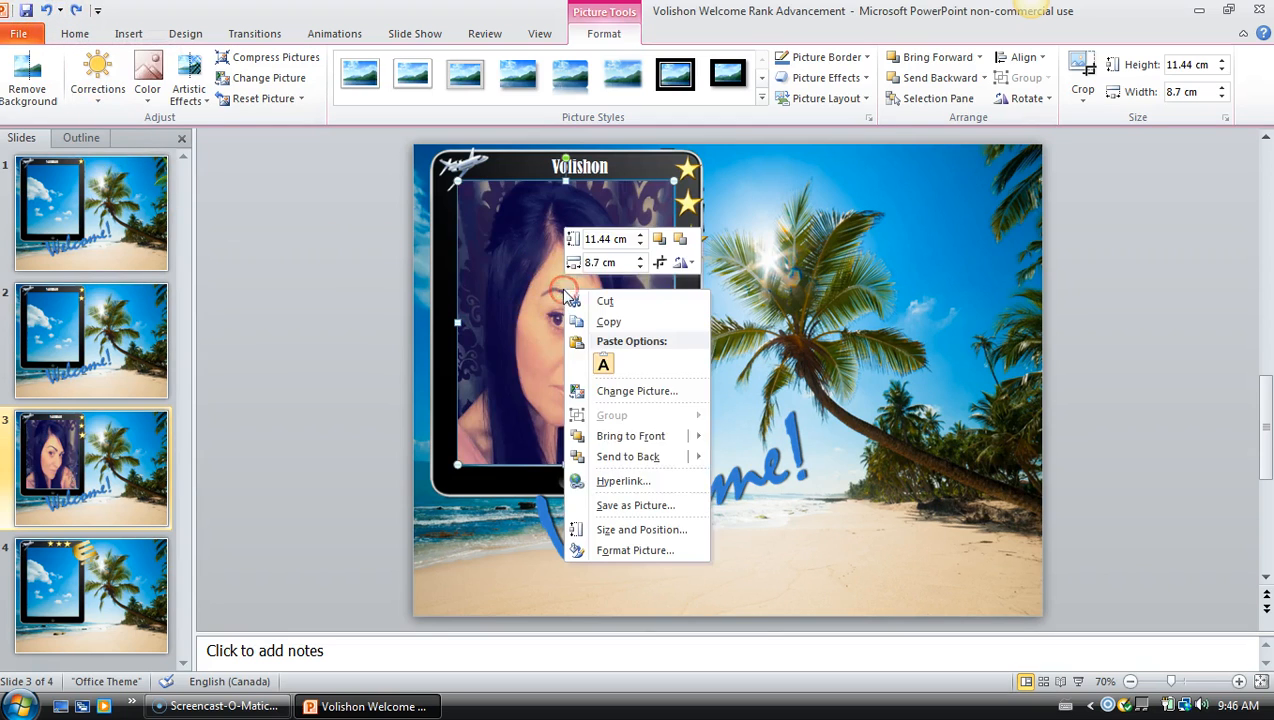
mouse_move(690, 458)
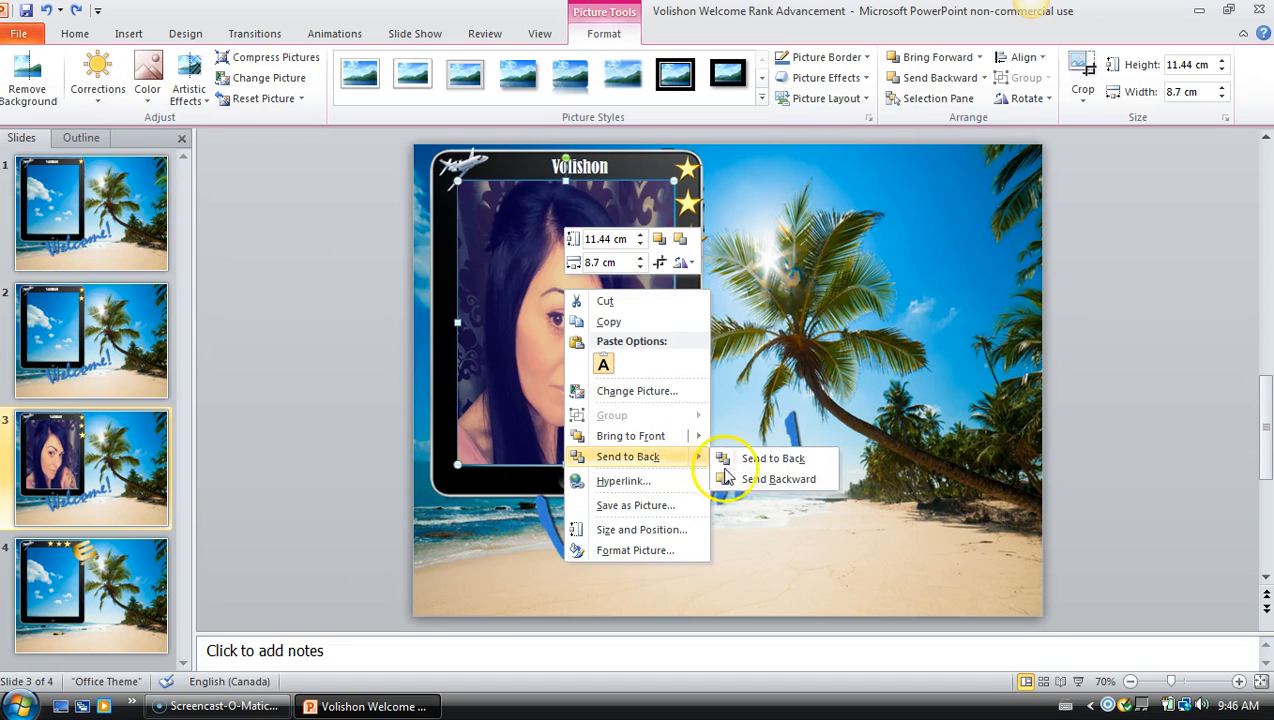
click(777, 481)
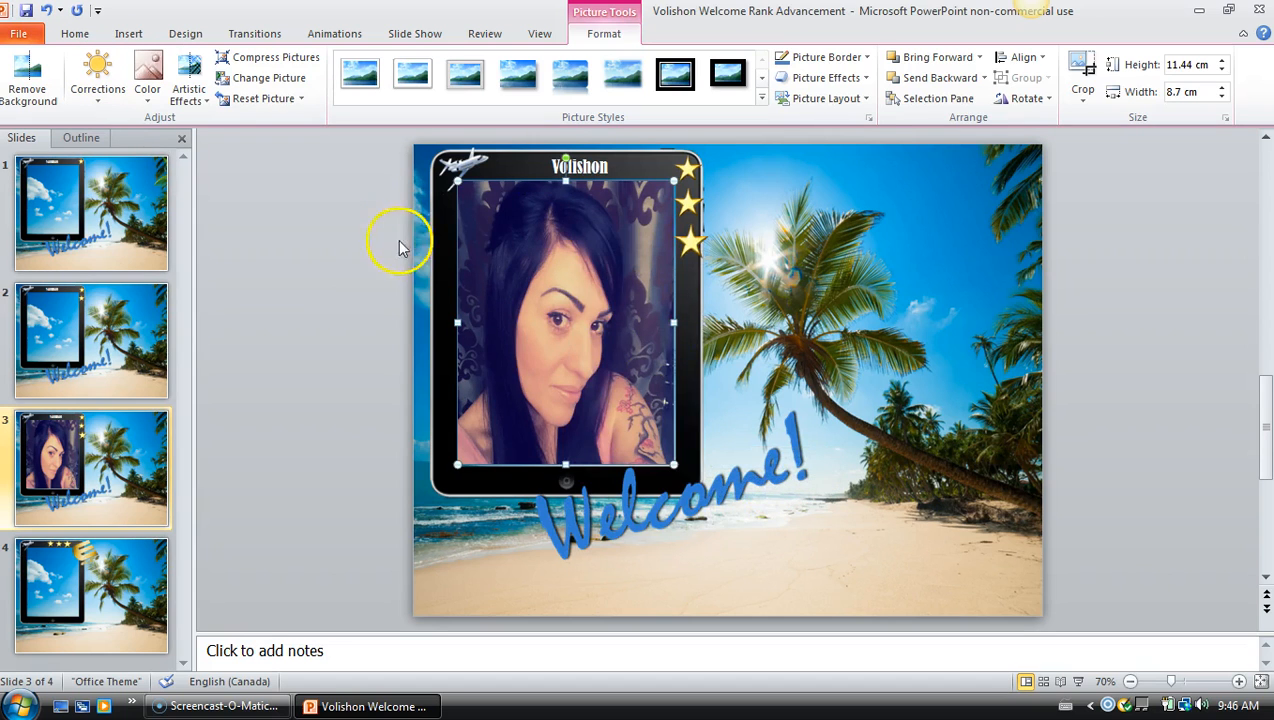
click(440, 258)
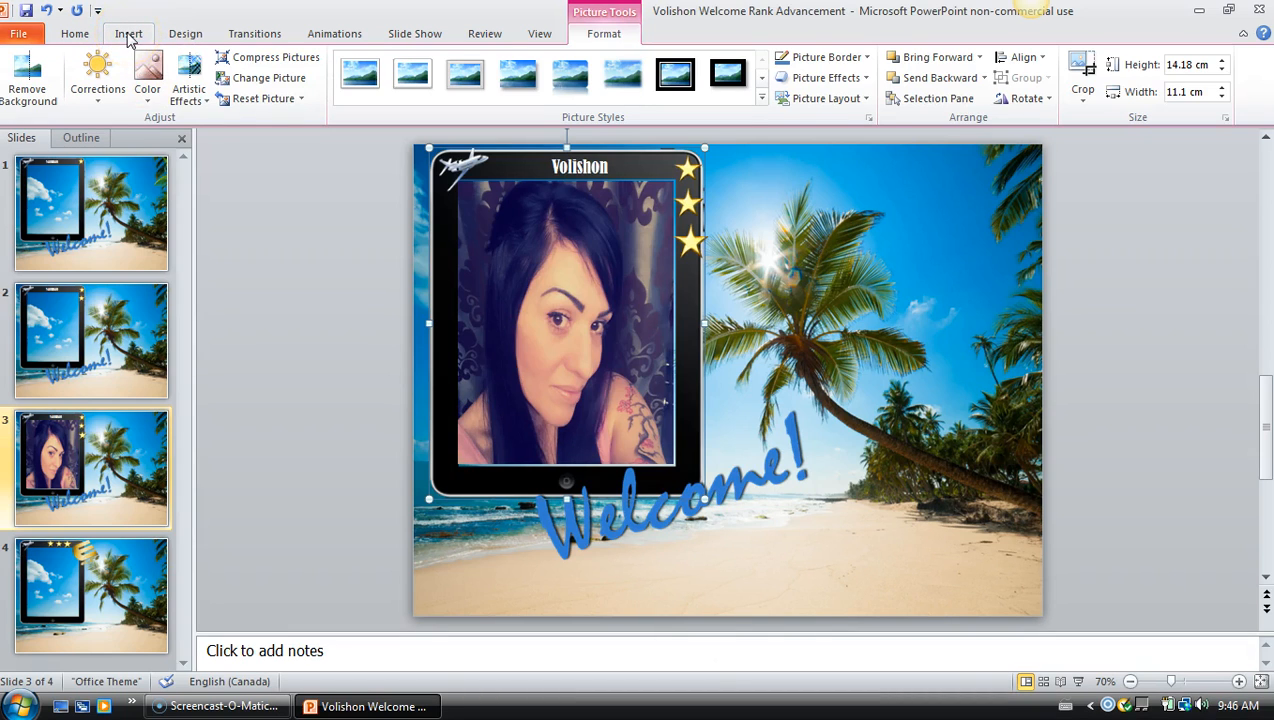
Draw a new text box below the 'Welcome!' lettering on slide 3
click(74, 33)
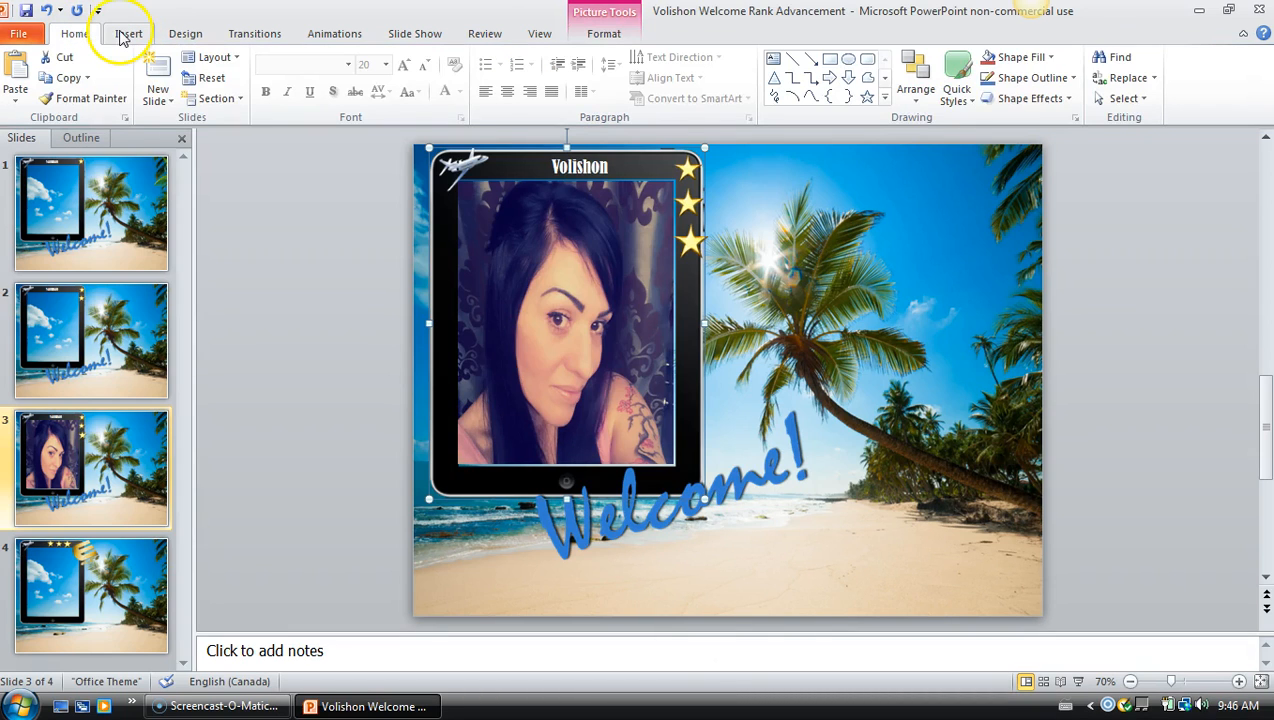
click(124, 34)
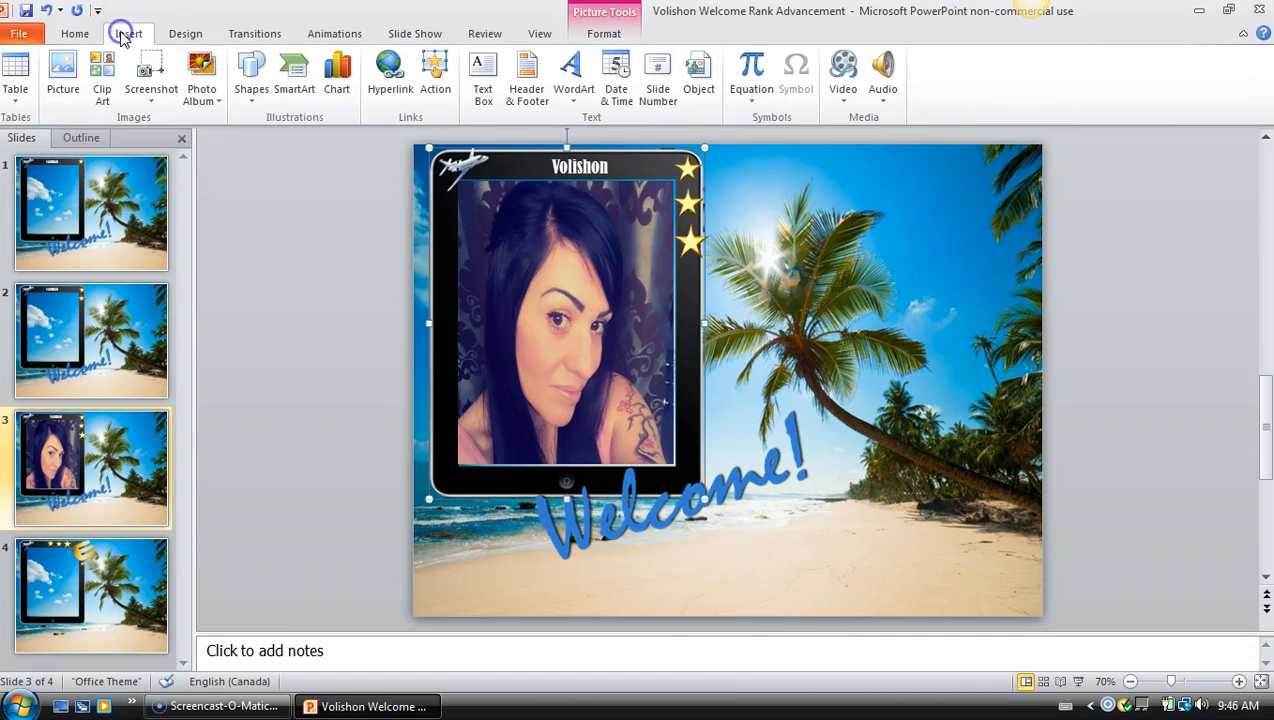
click(484, 70)
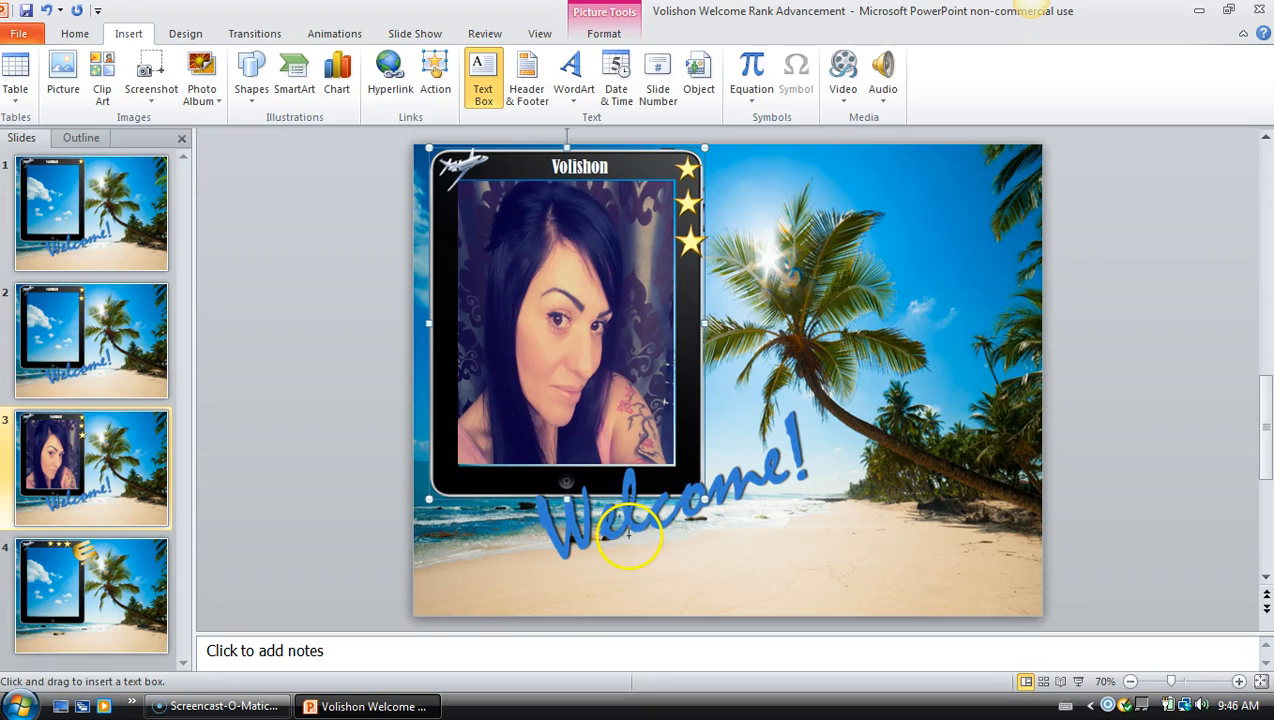
mouse_move(628, 533)
mouse_down()
mouse_move(958, 535)
mouse_move(1024, 552)
mouse_move(1031, 607)
mouse_up()
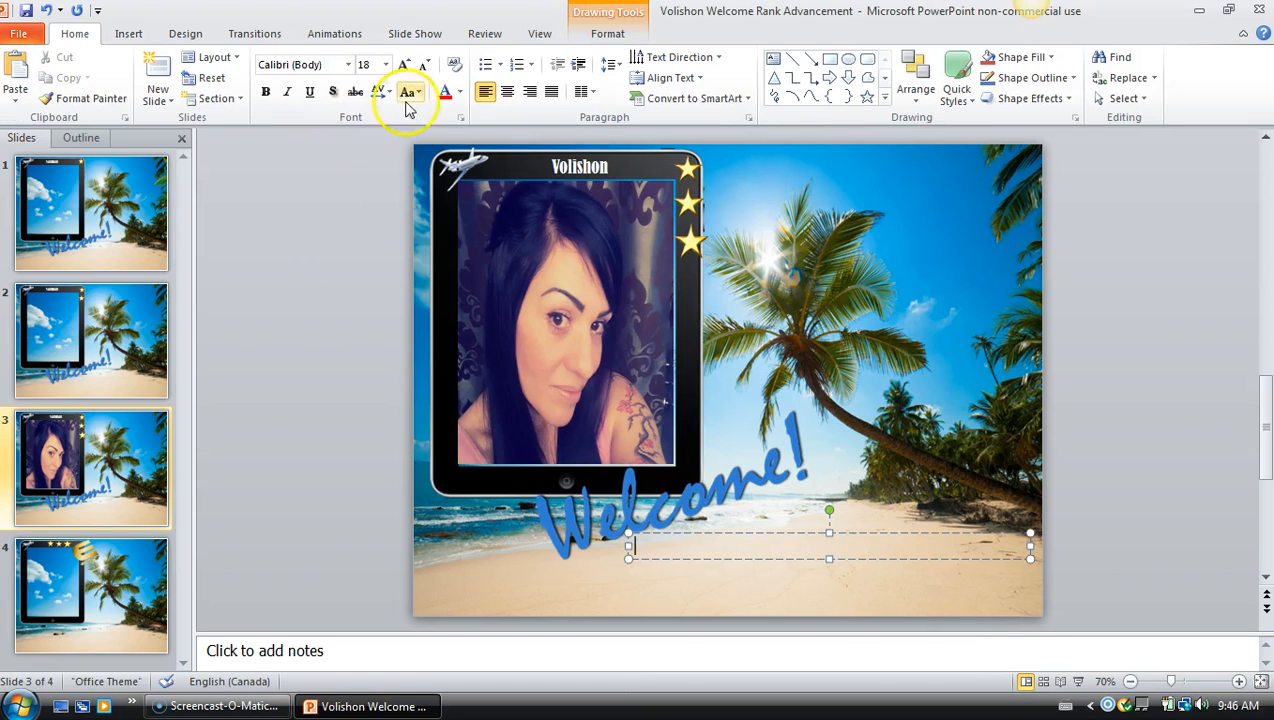
Format the caption box as blue, 36 pt Copperplate Gothic Bold text
click(461, 92)
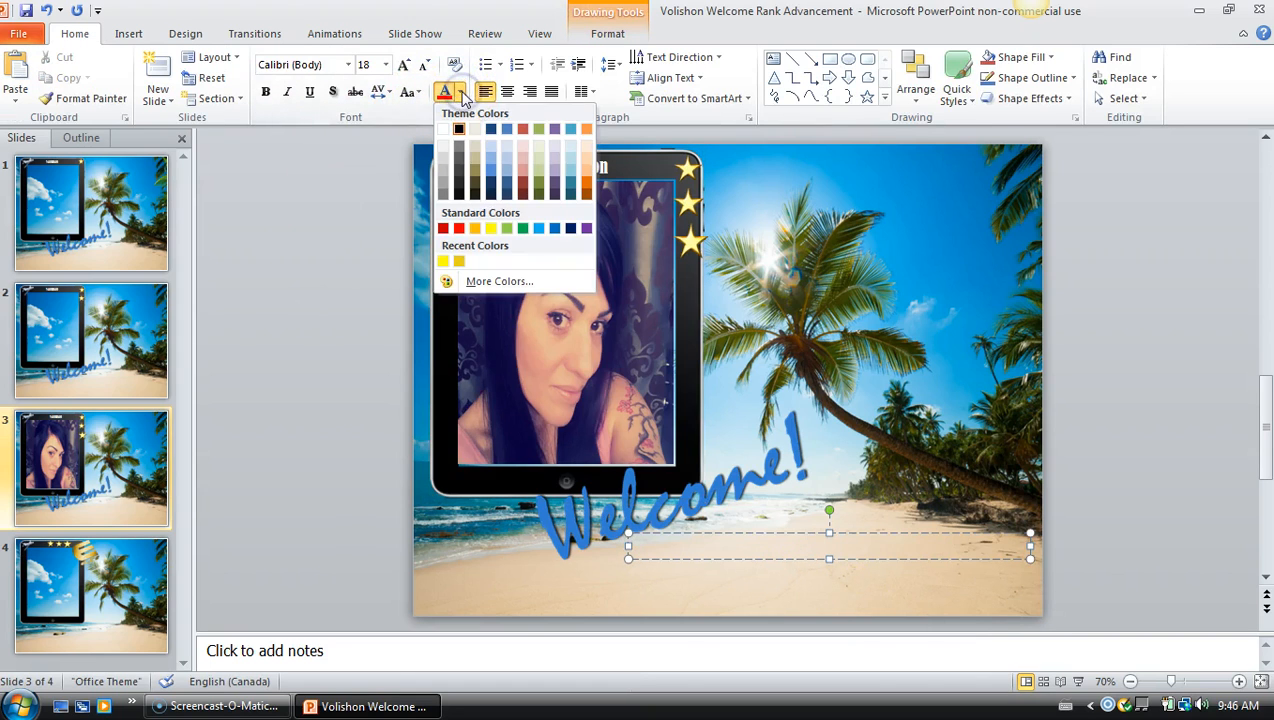
click(540, 229)
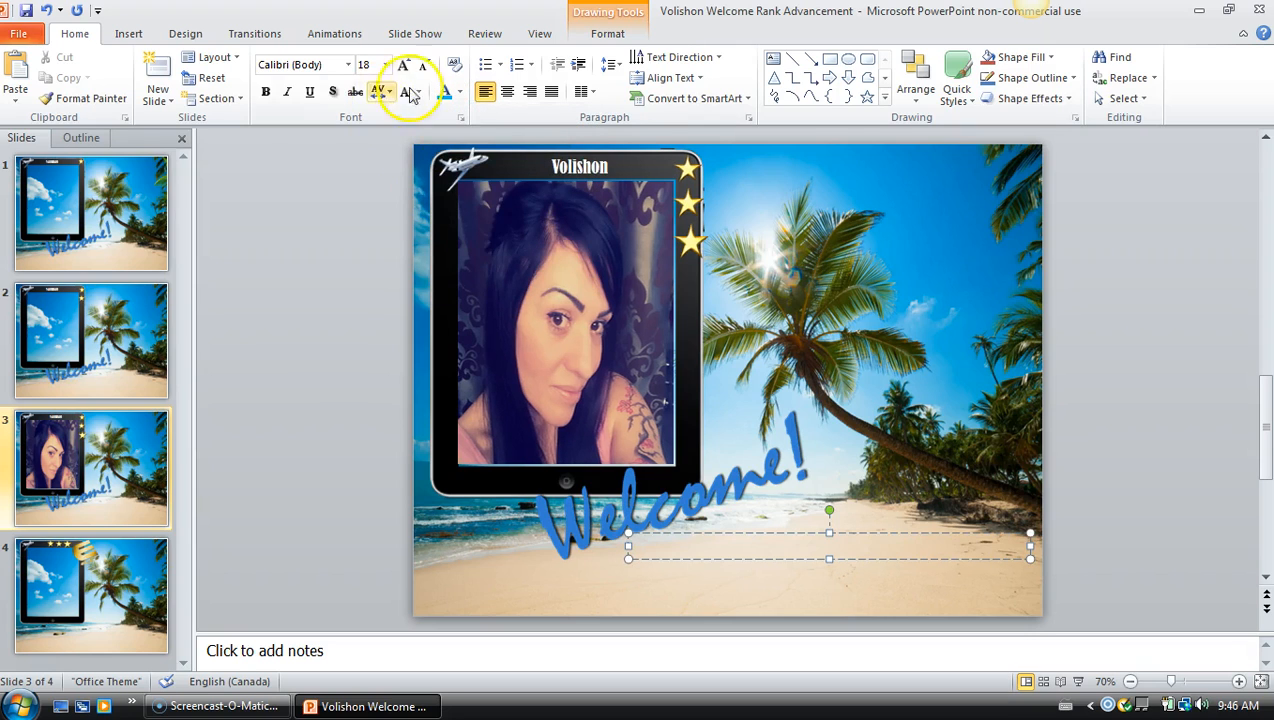
click(386, 65)
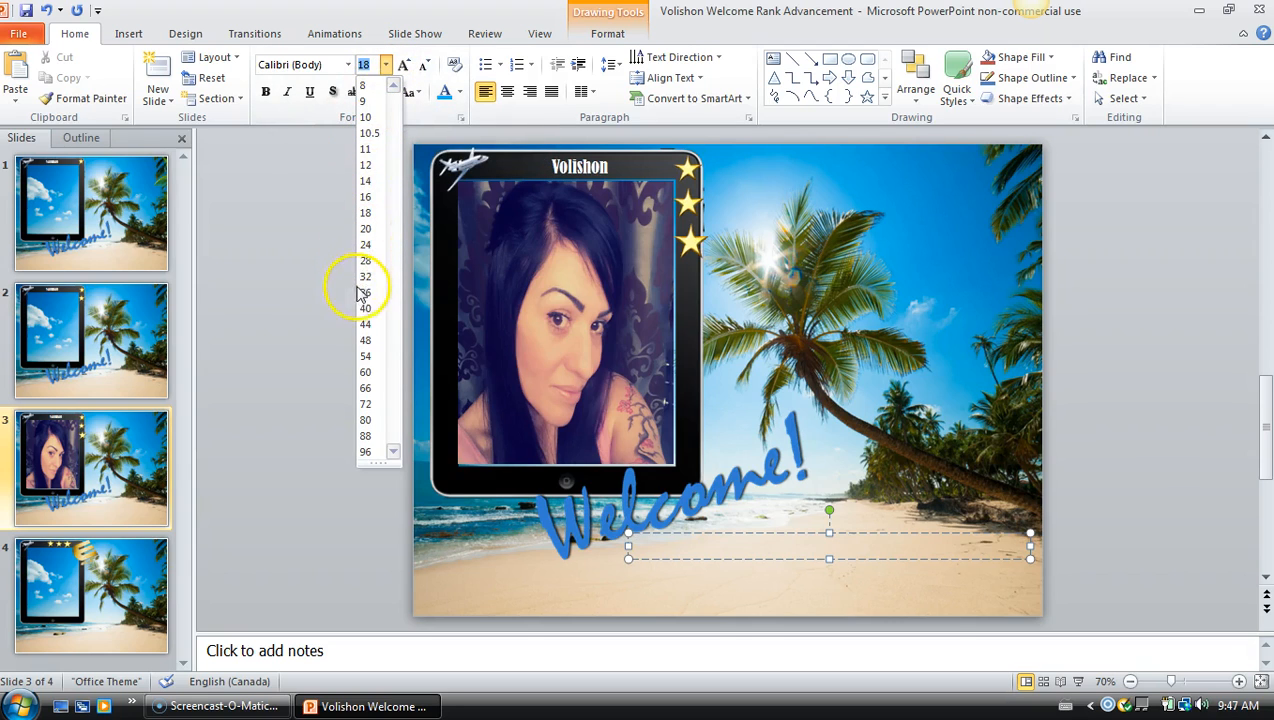
click(366, 291)
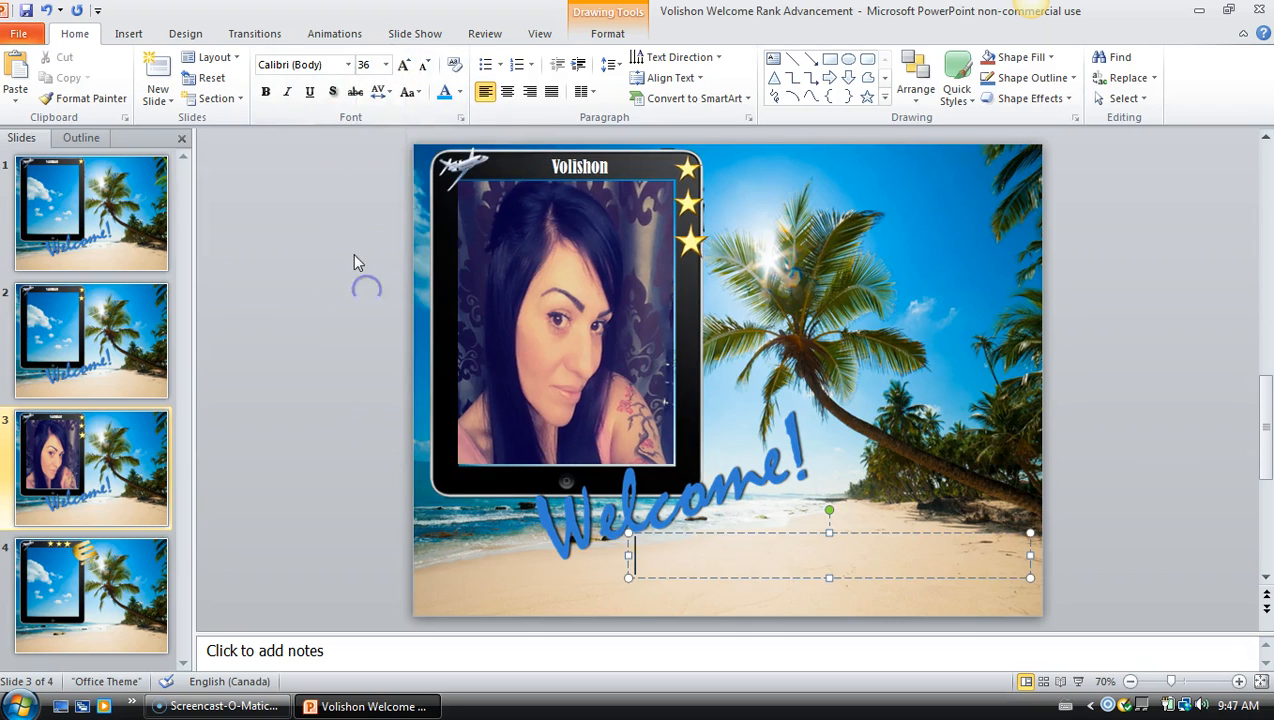
click(346, 64)
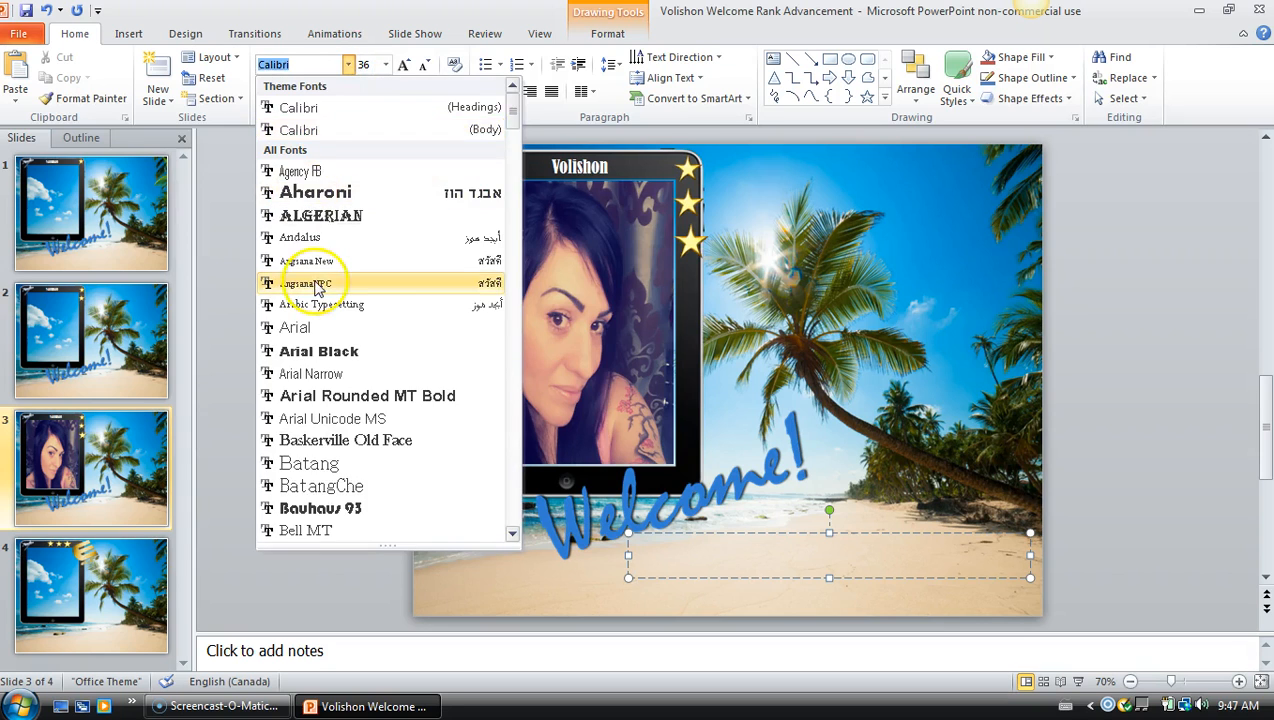
scroll(316, 288, down, 5)
scroll(316, 288, down, 8)
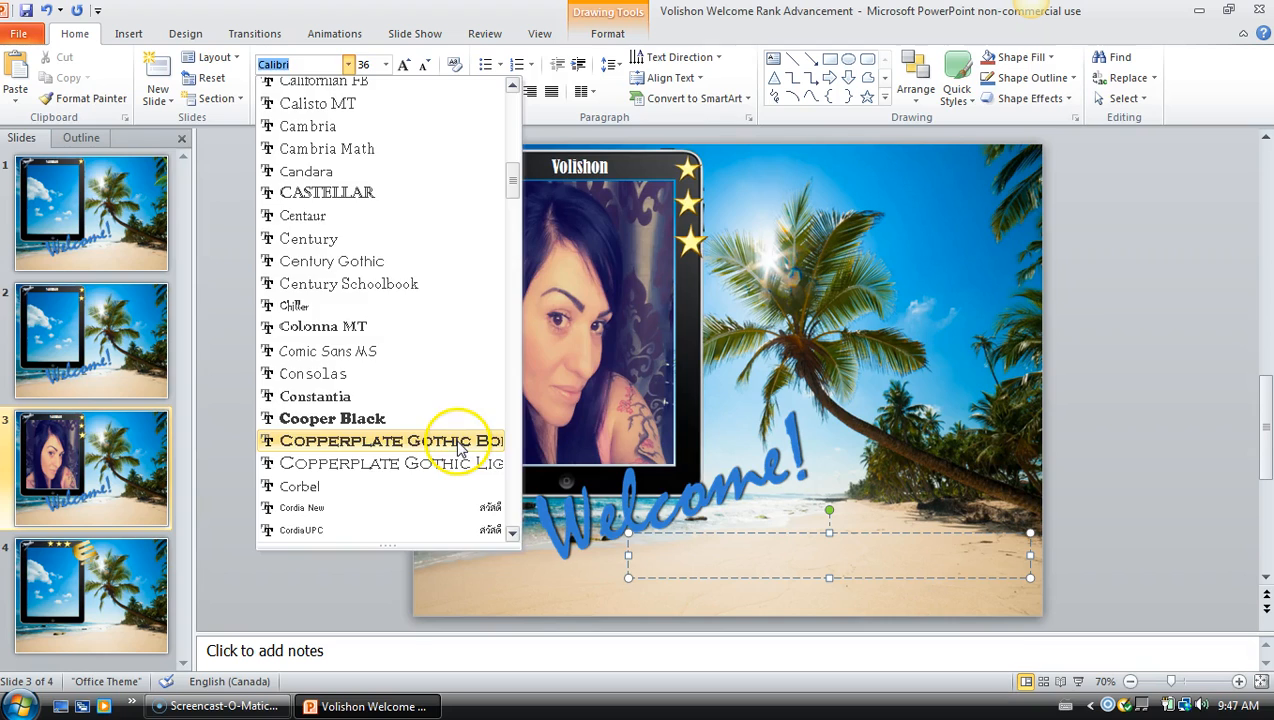
click(460, 445)
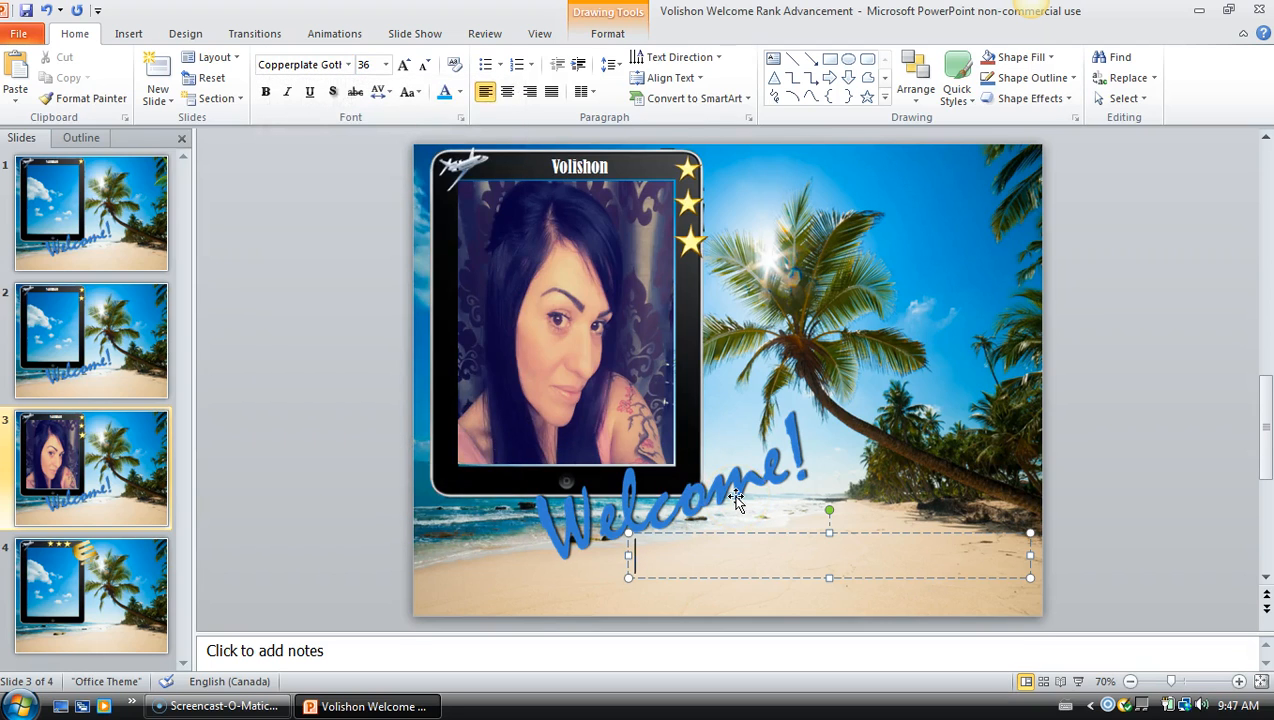
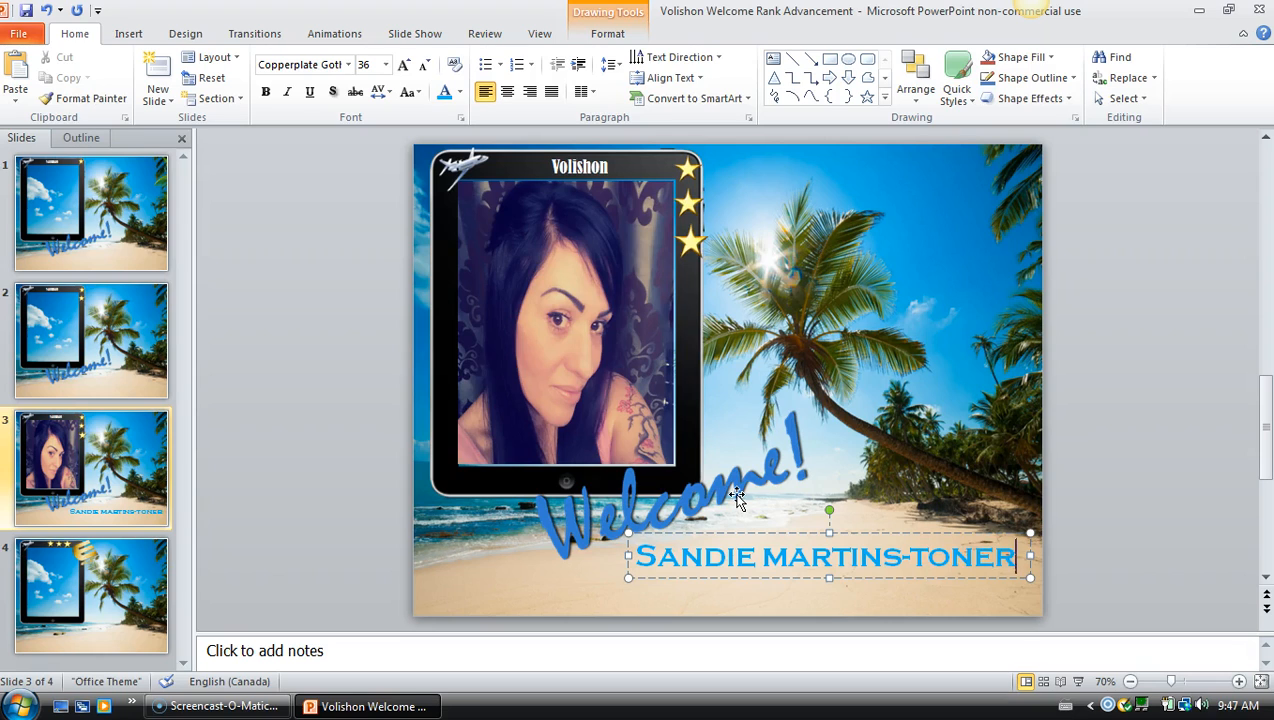
Type the member's name over 'Vancouver, BC' in the caption and centre both lines
key(Return)
text(VAncouver, BC)
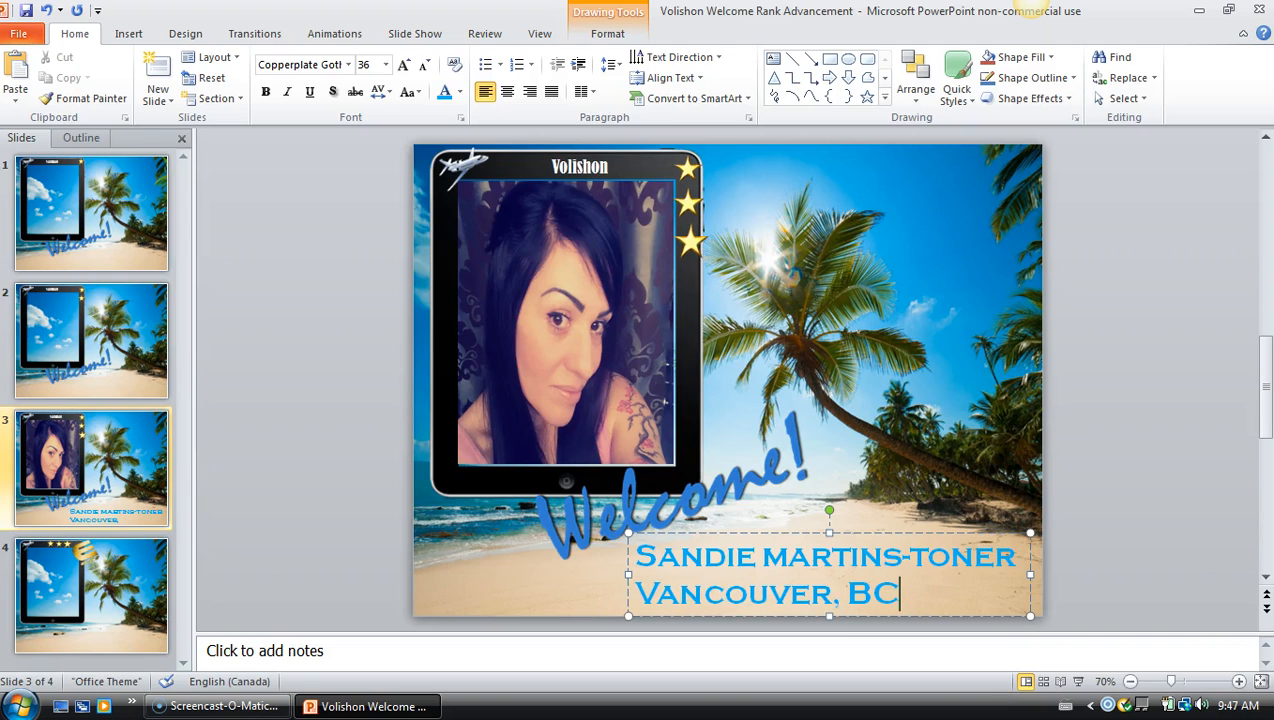
drag(923, 600, 710, 560)
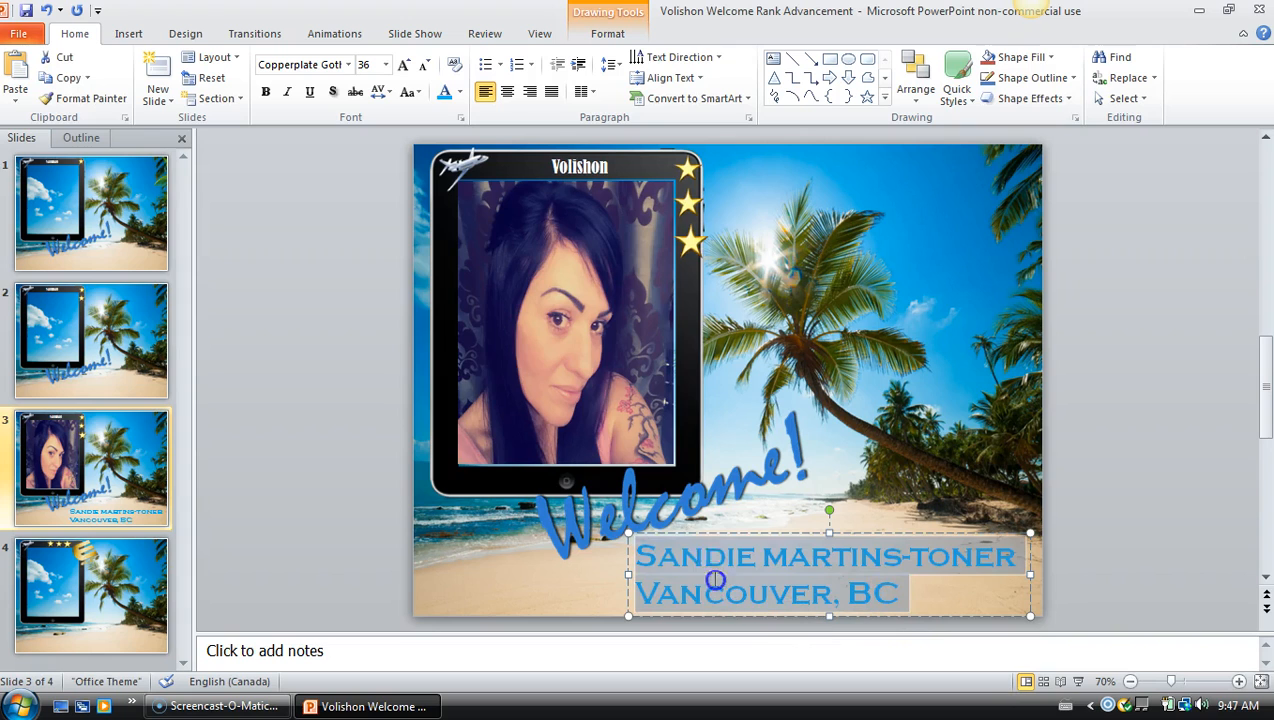
click(505, 92)
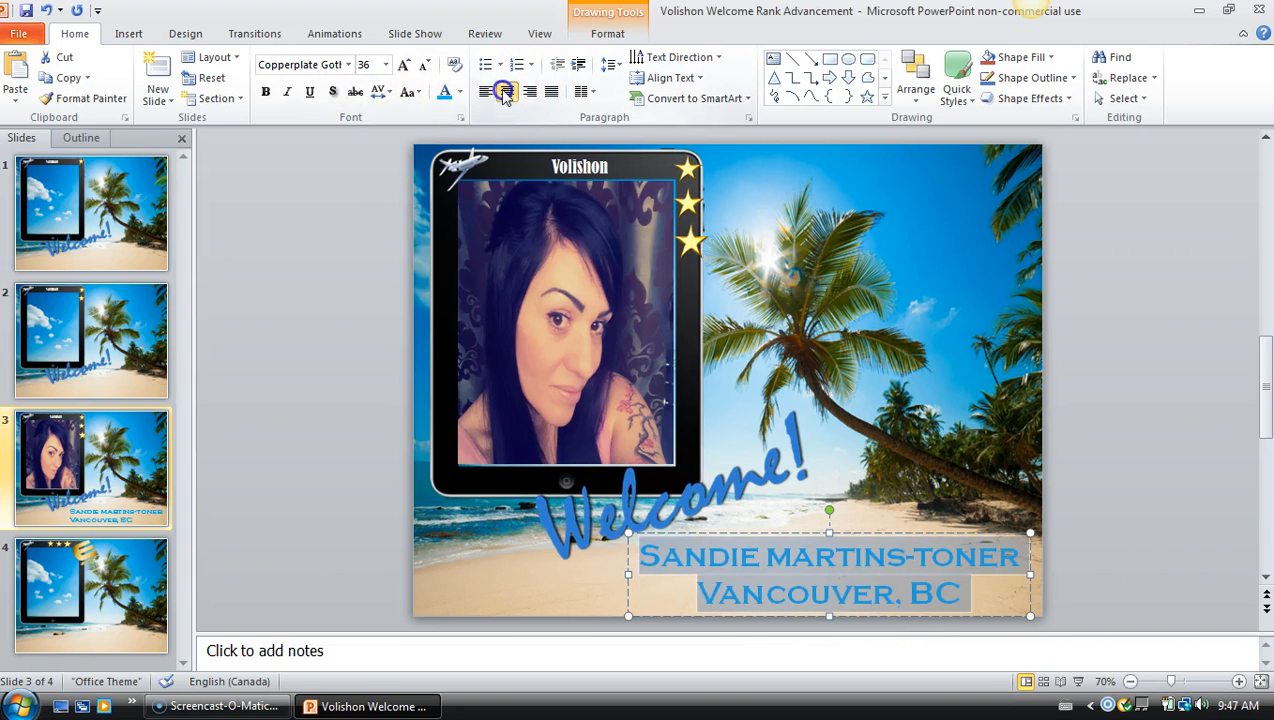
click(962, 358)
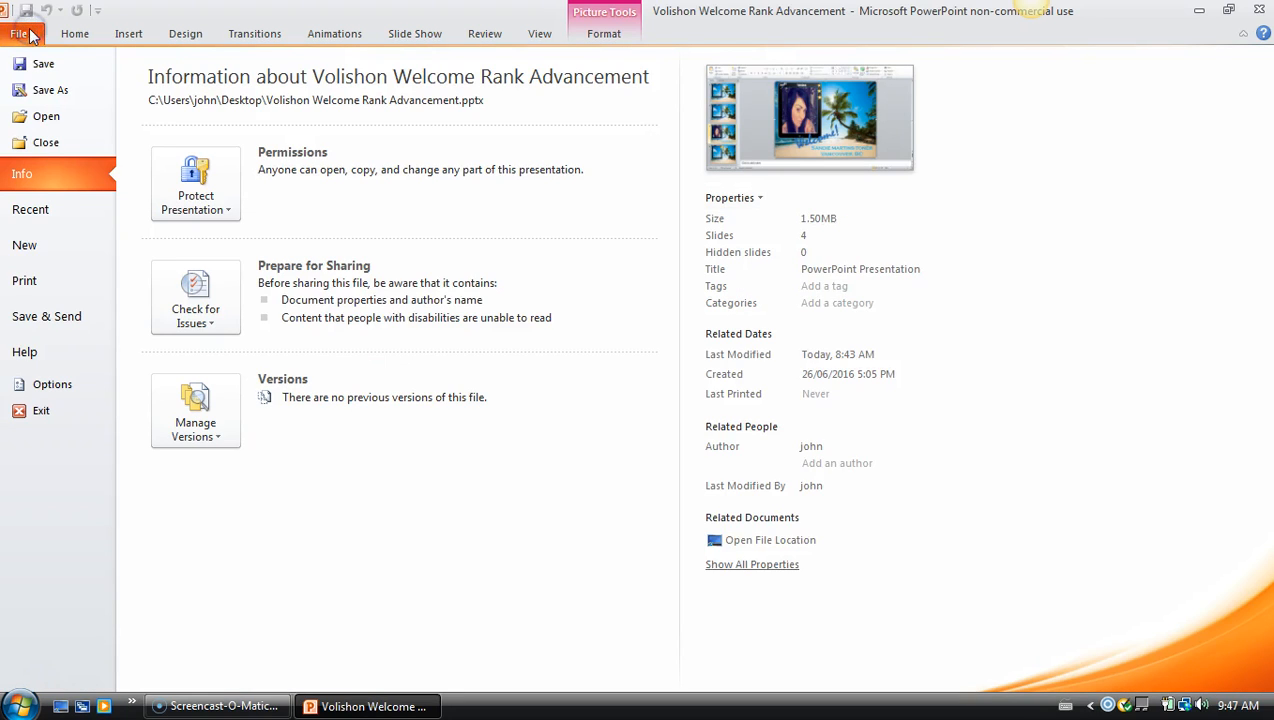
Start Save As and reuse an existing image's file name from the autocomplete list
click(52, 91)
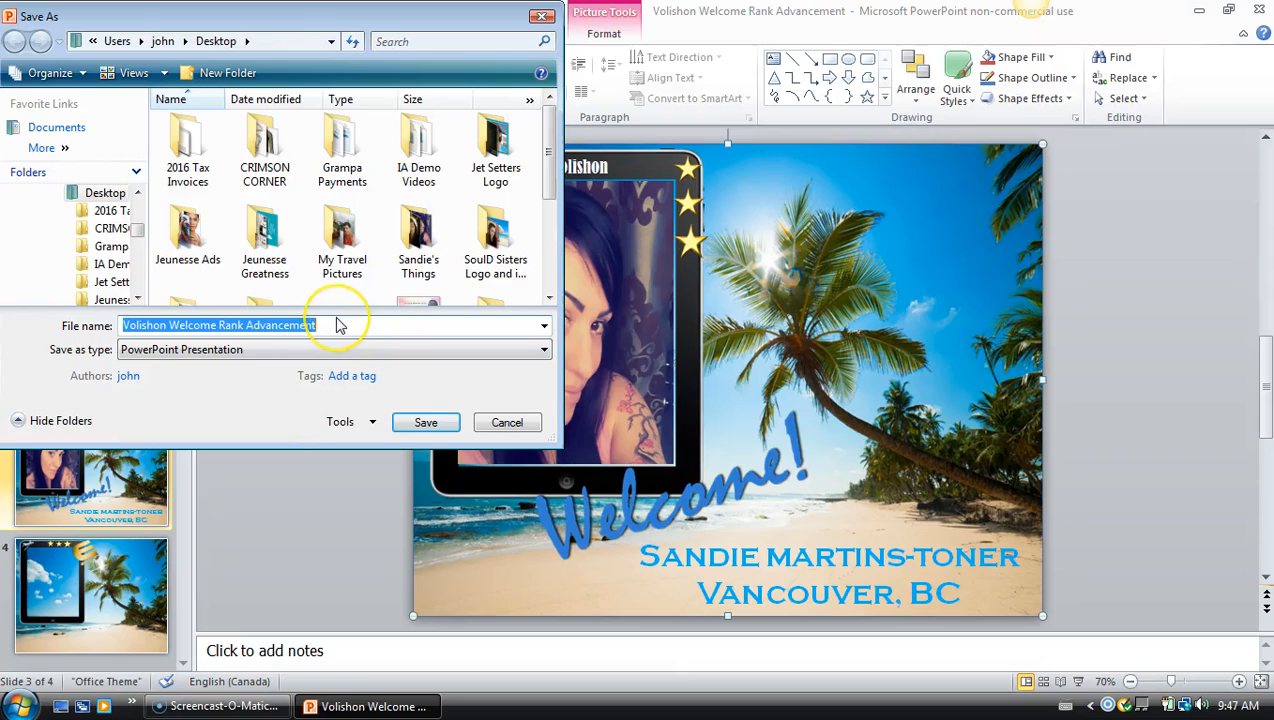
key(BackSpace)
text(Sandie 3Star)
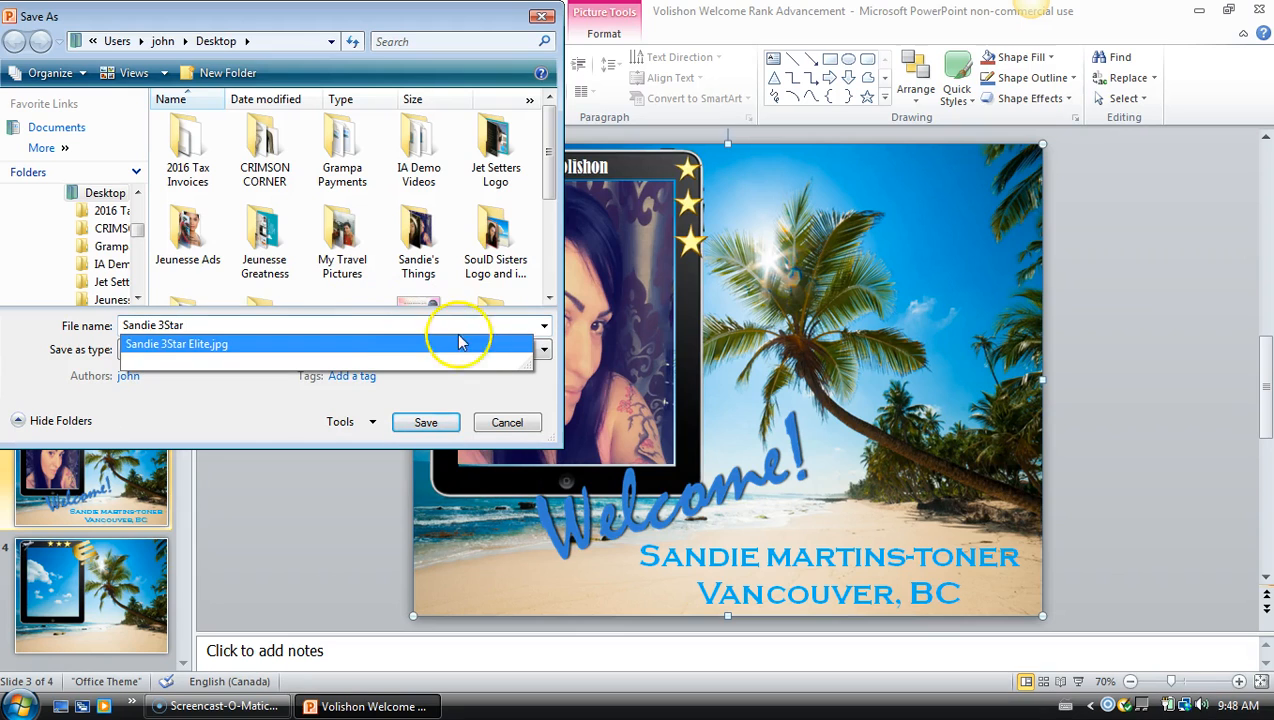
click(412, 350)
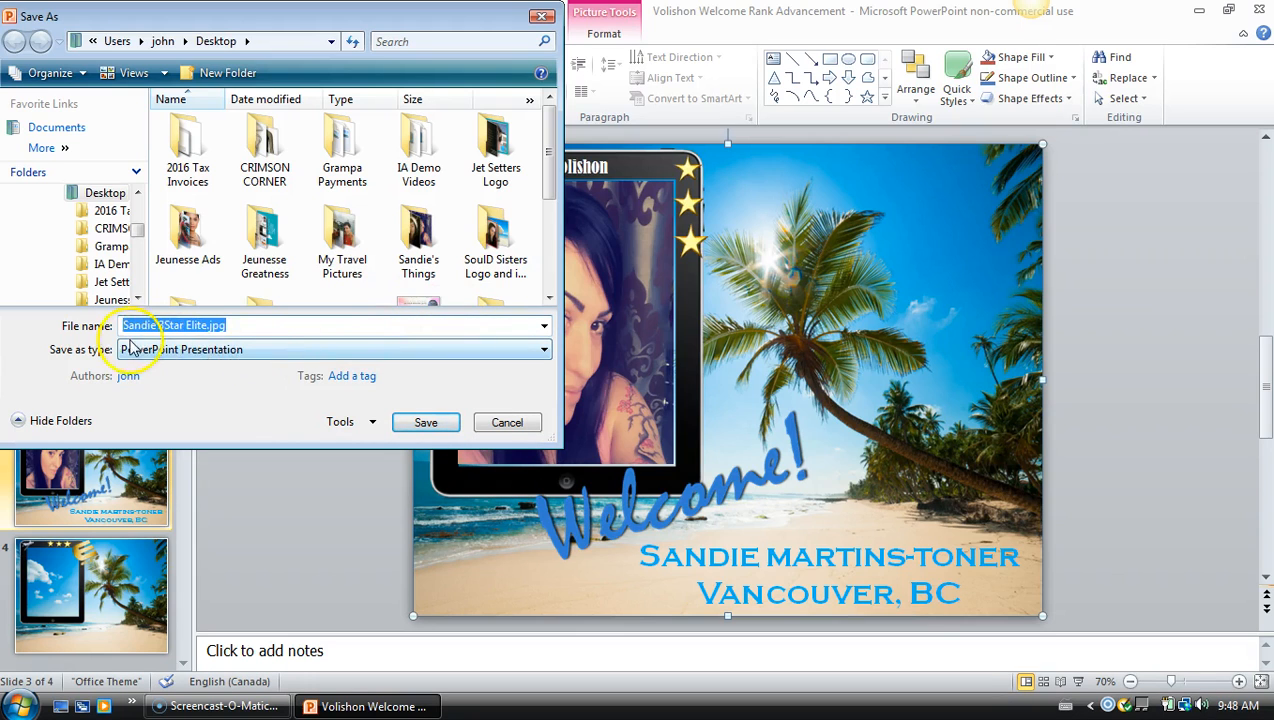
Save the slide as a JPEG on the Desktop, which raises the replace-file warning
click(543, 349)
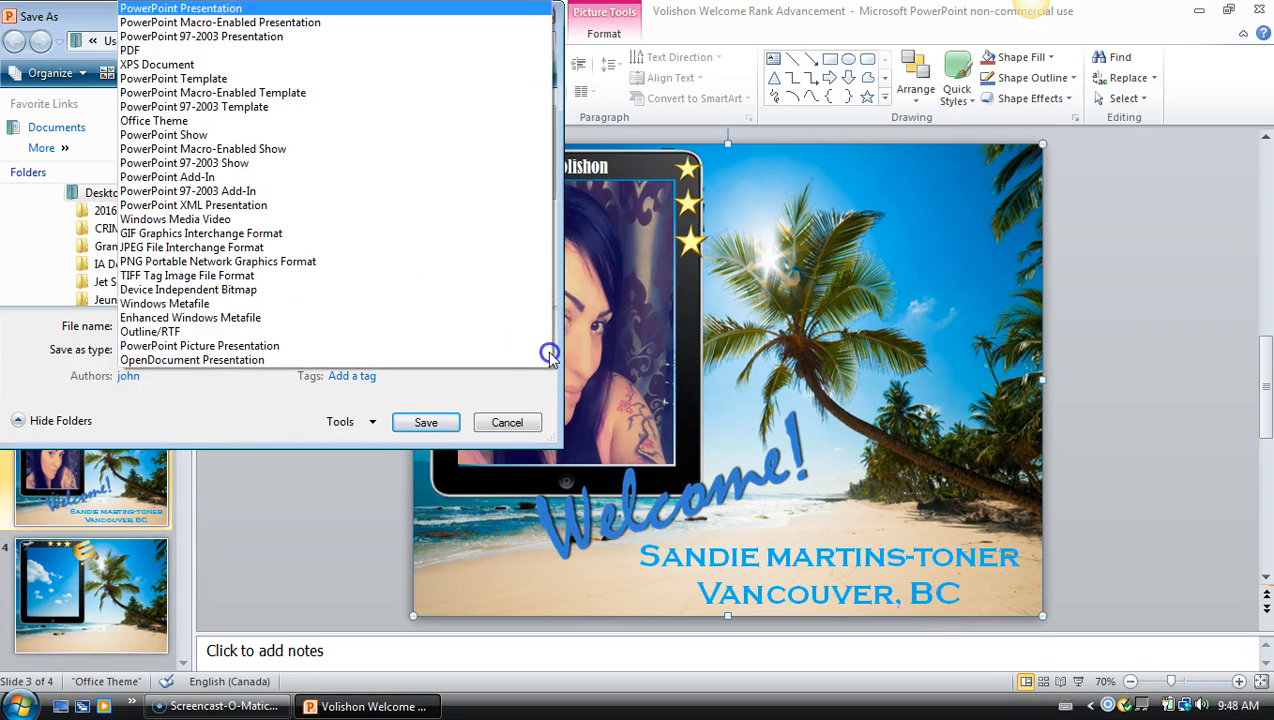
click(229, 250)
click(438, 424)
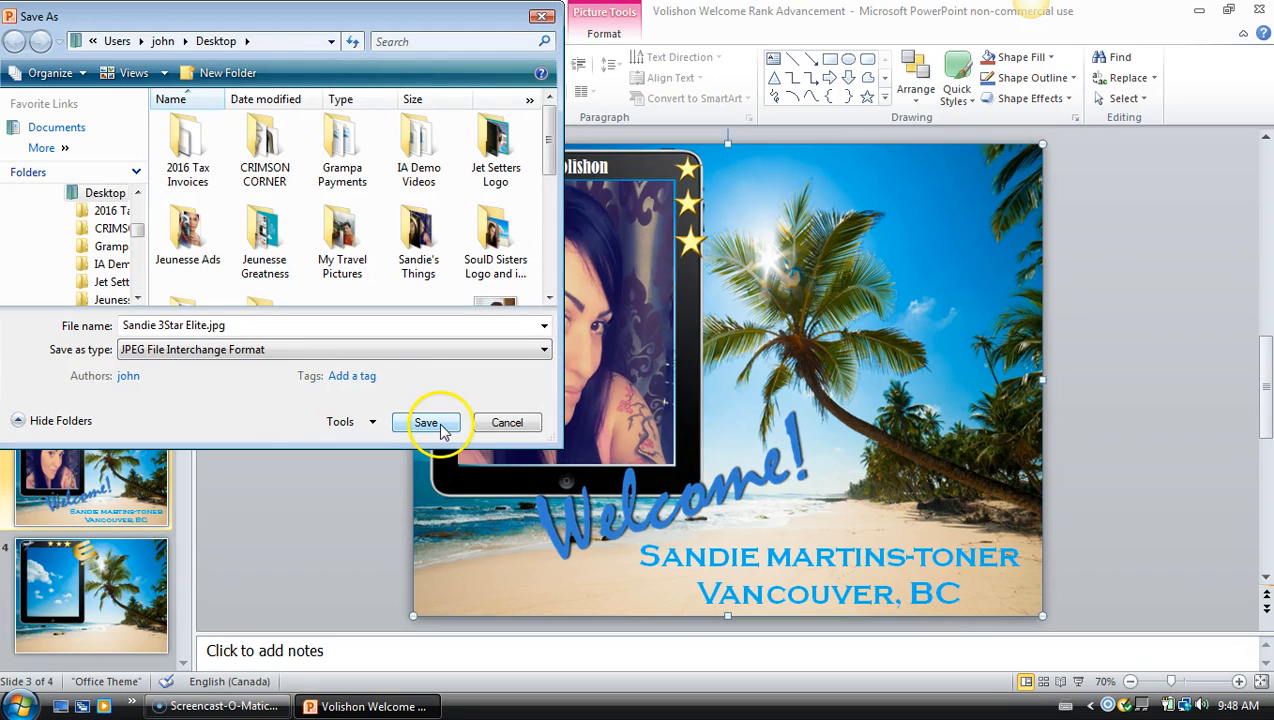
click(102, 193)
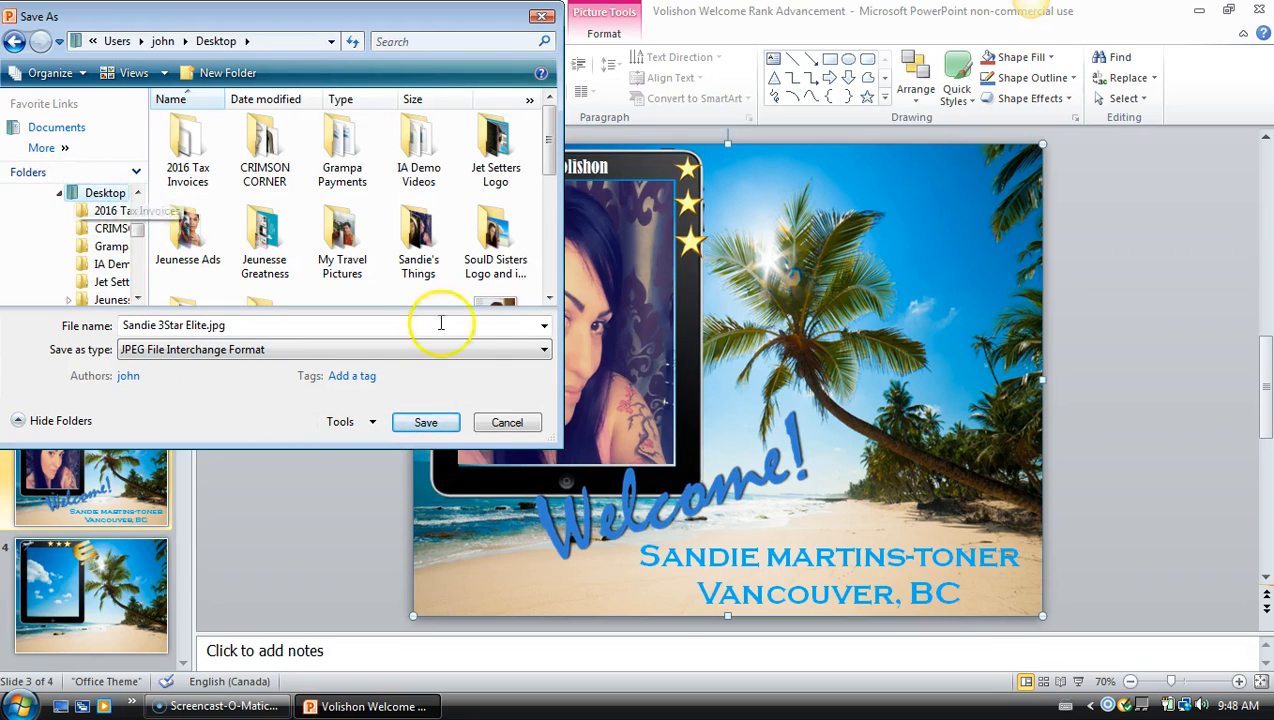
click(424, 424)
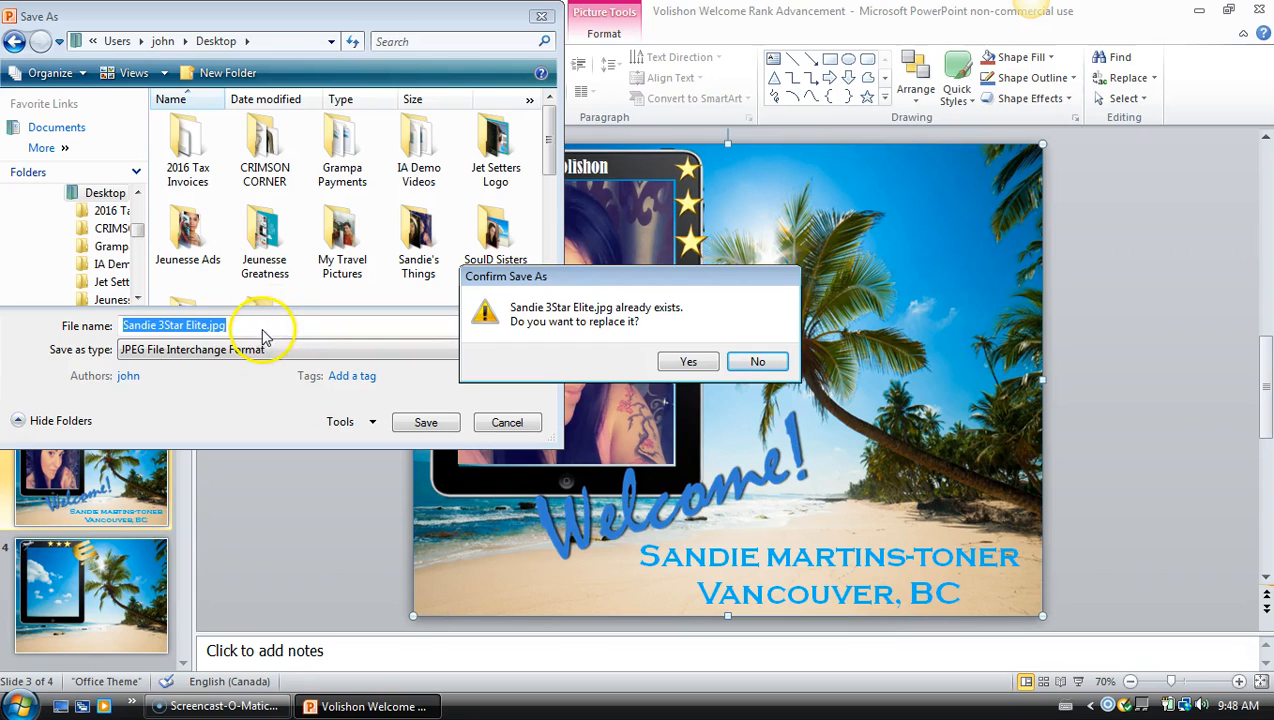
Decline the replacement and export only the current slide as a new JPEG file
click(757, 361)
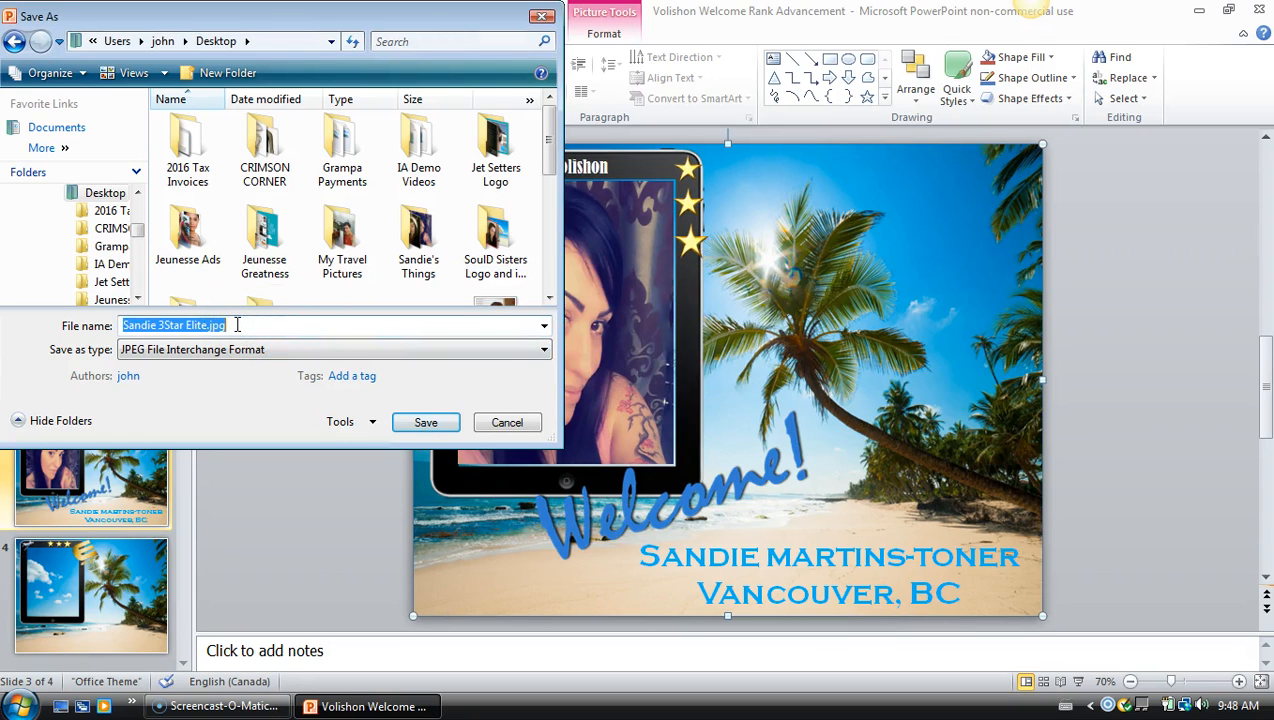
key(BackSpace)
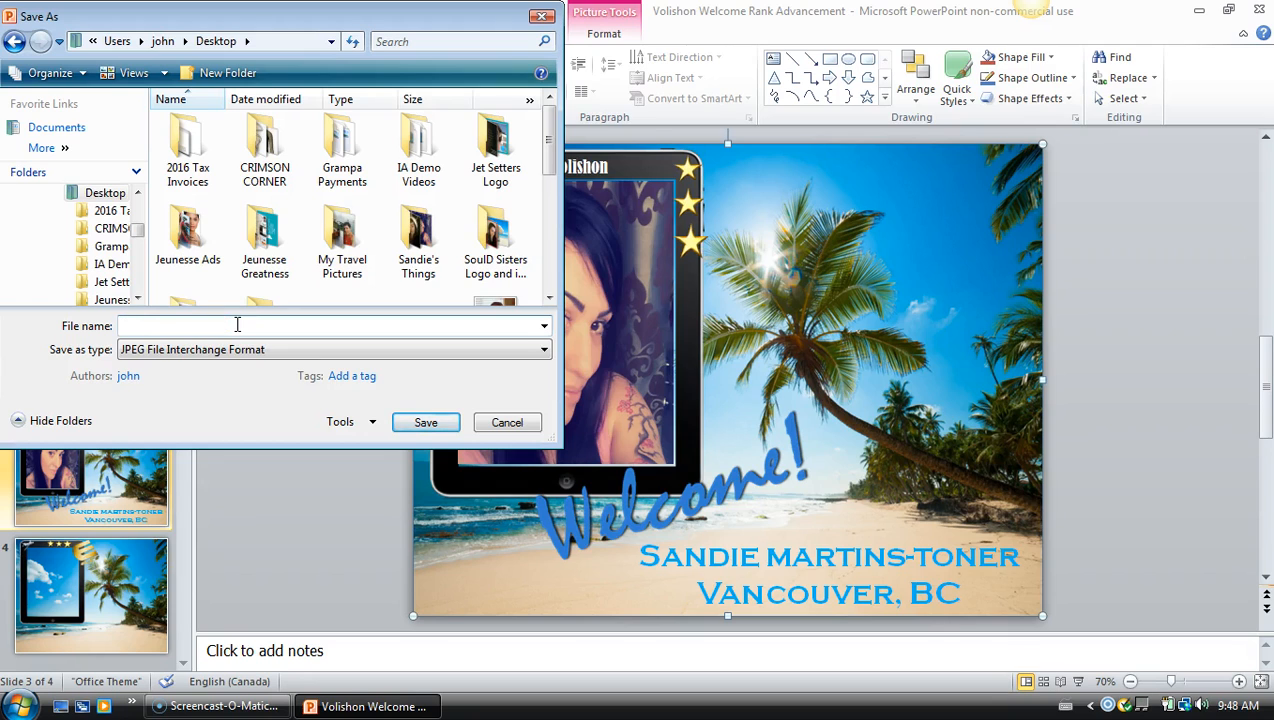
text(Sandie Rank Up)
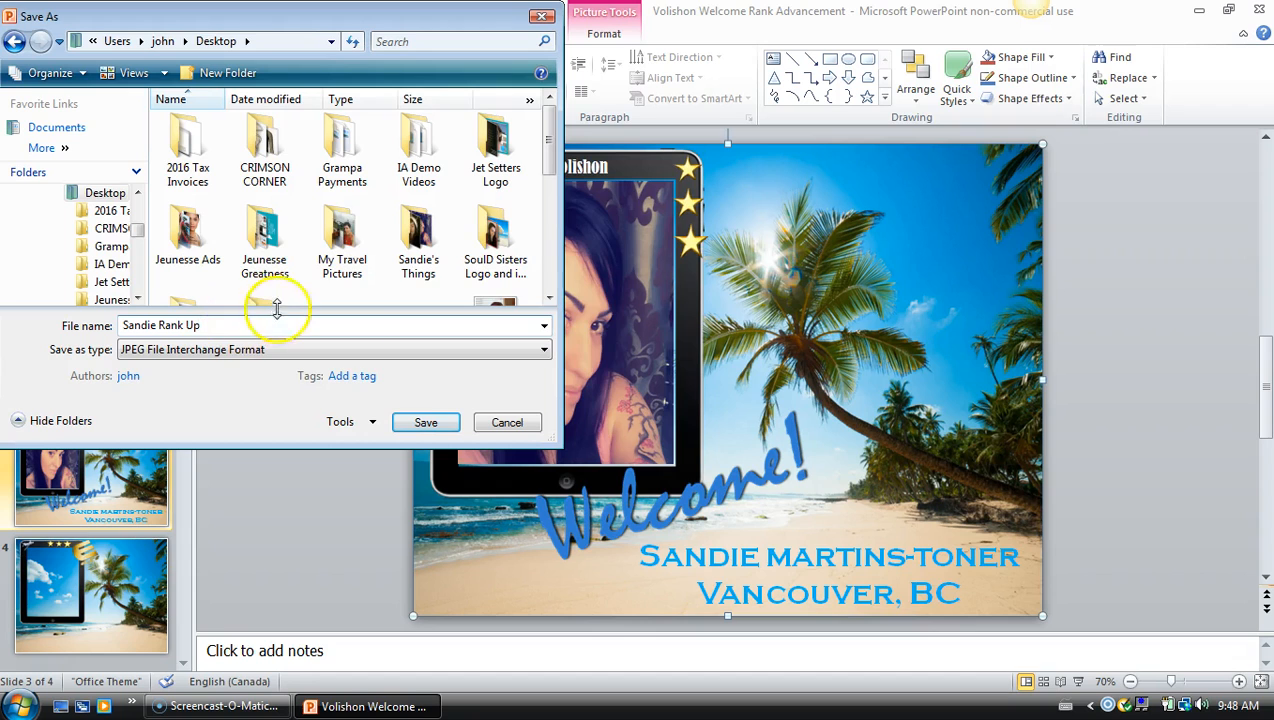
click(543, 349)
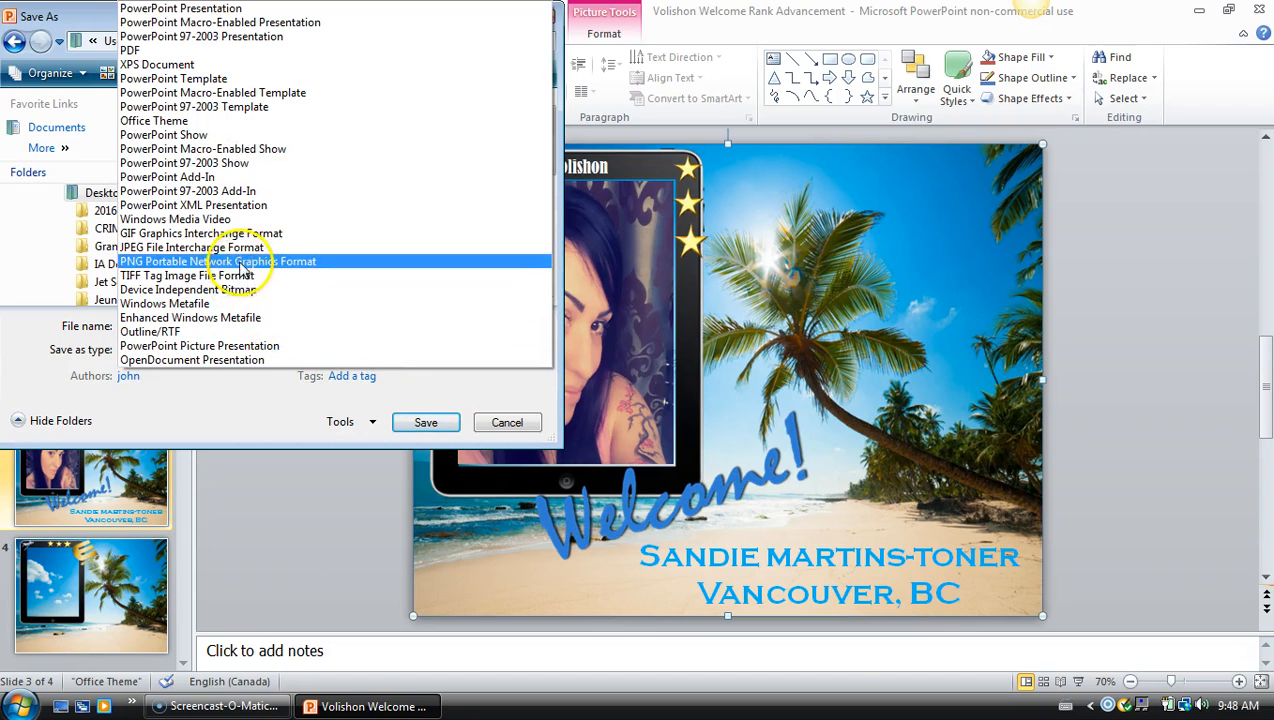
click(240, 248)
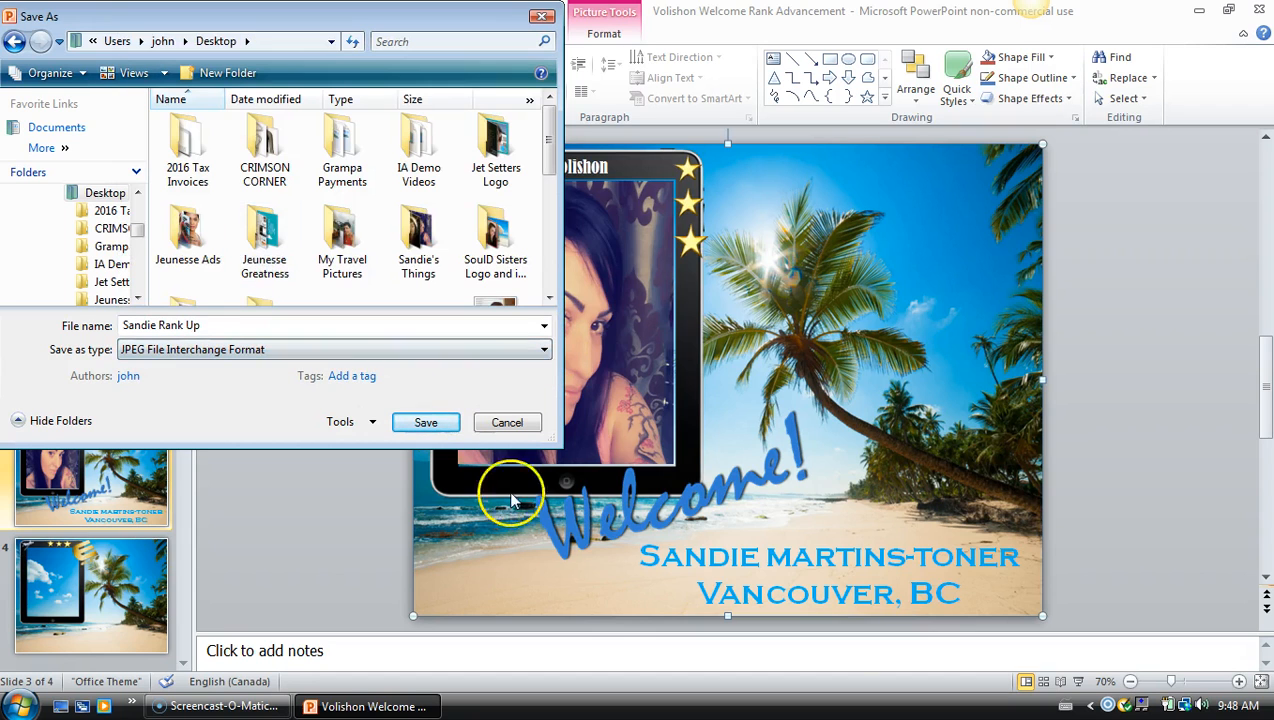
click(450, 432)
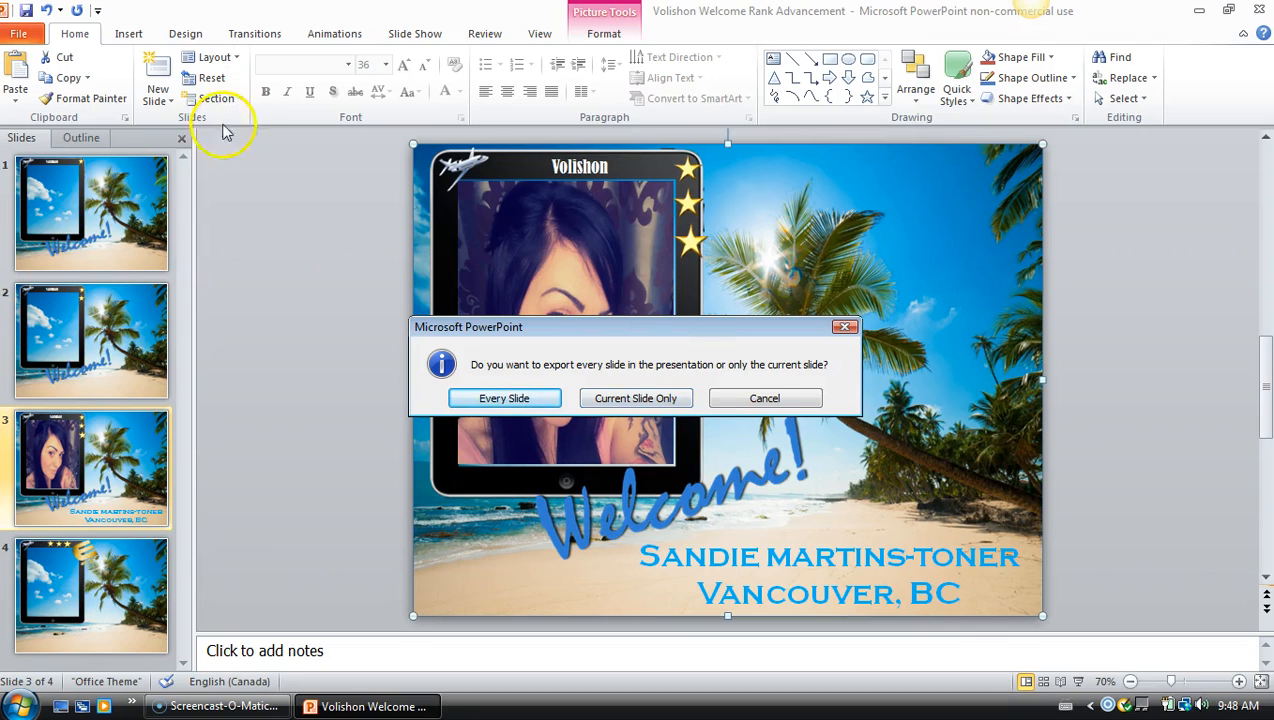
click(650, 403)
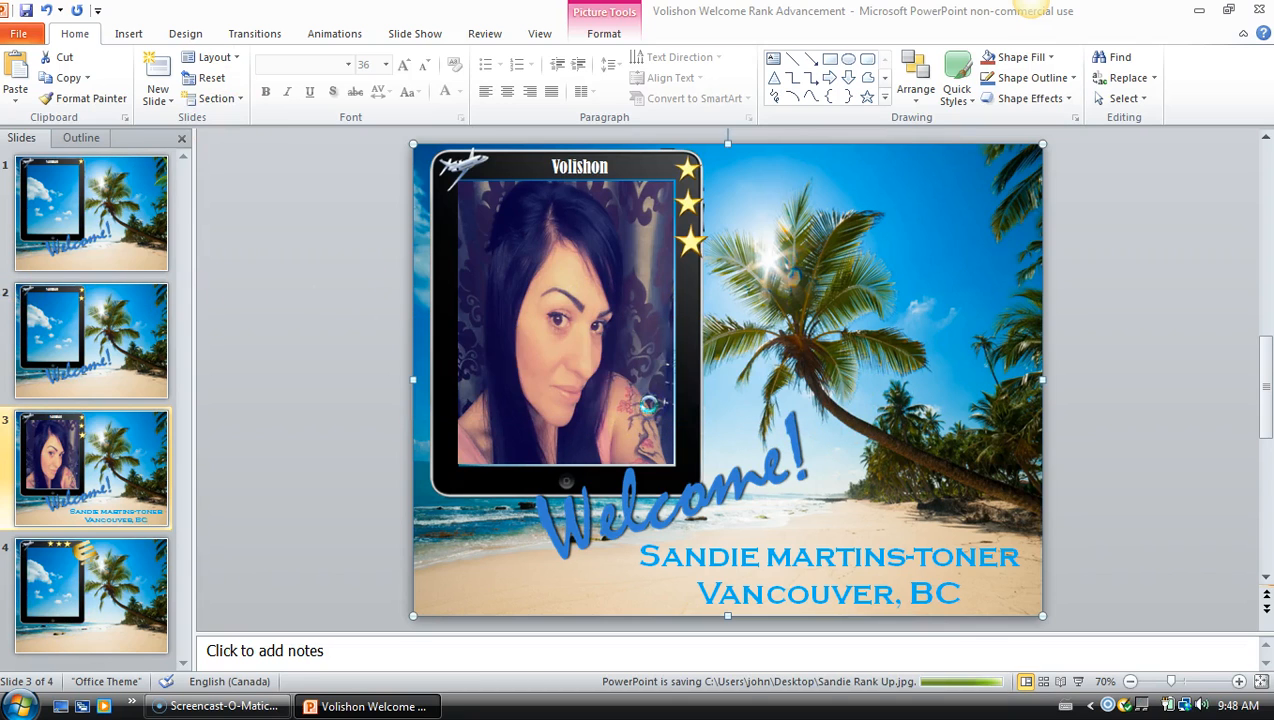
Check the desktop for the exported image, then close PowerPoint choosing Don't Save
click(1201, 11)
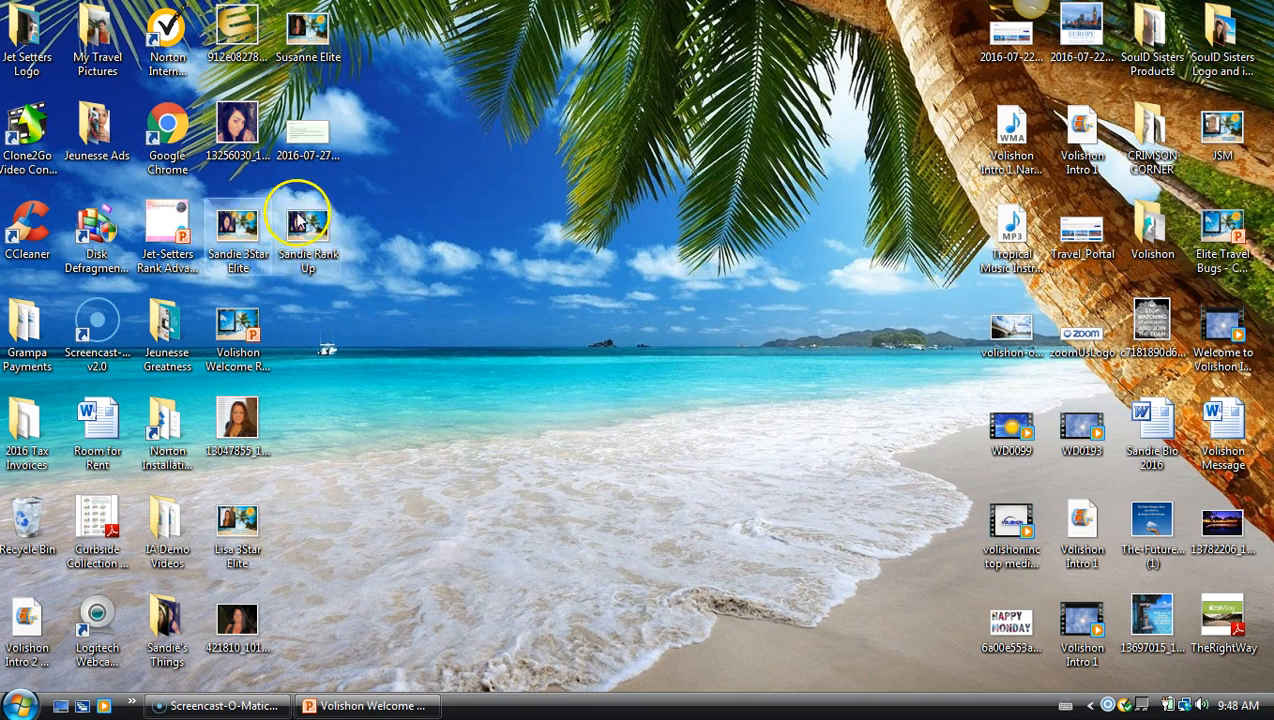
click(401, 706)
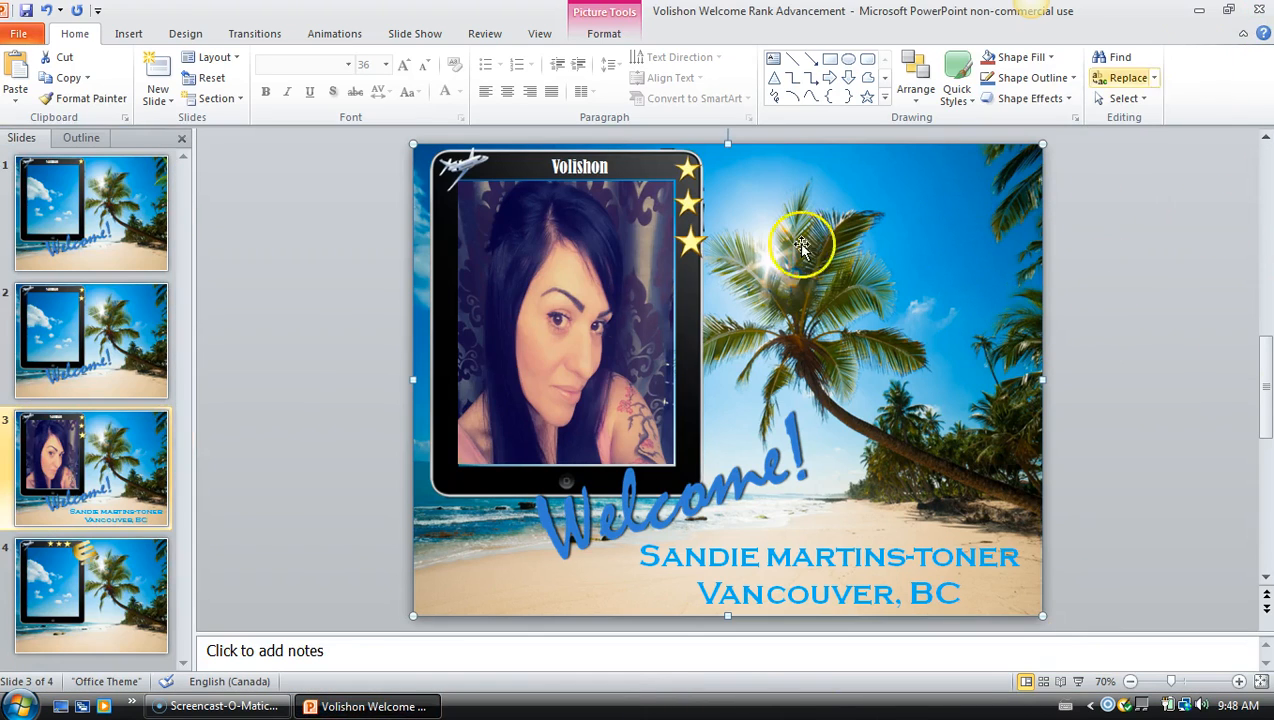
click(1262, 10)
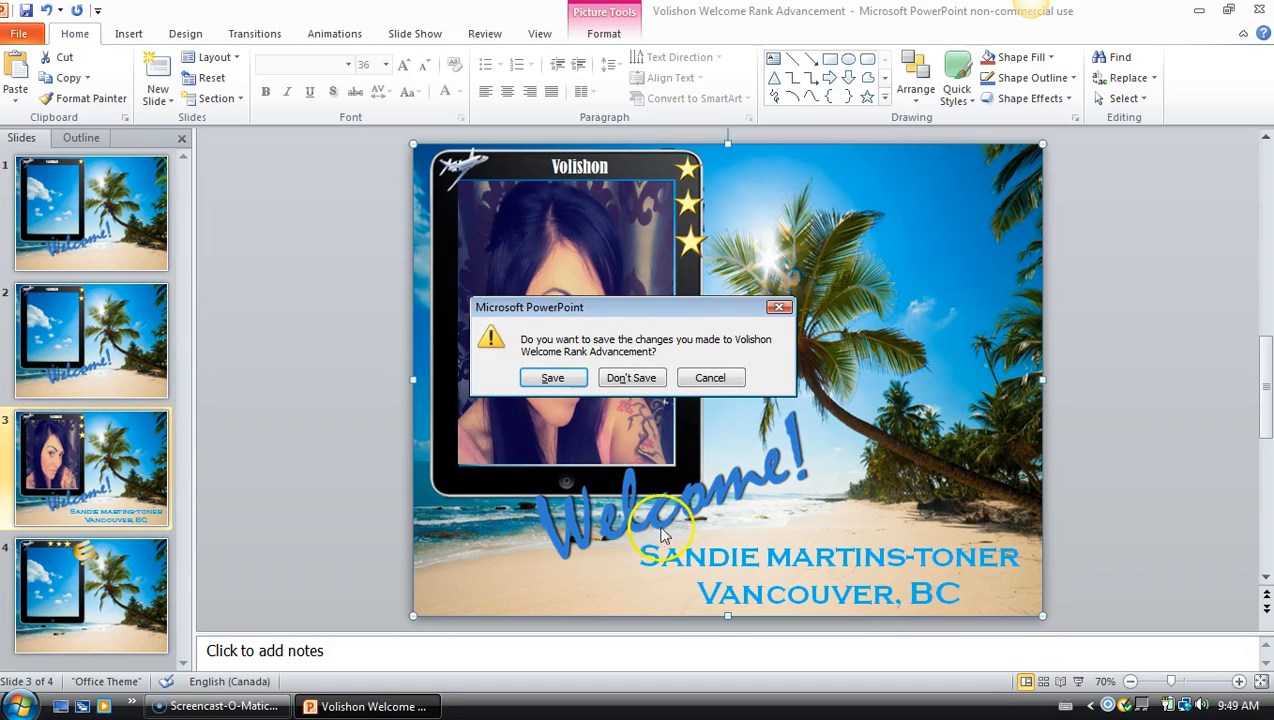
click(650, 379)
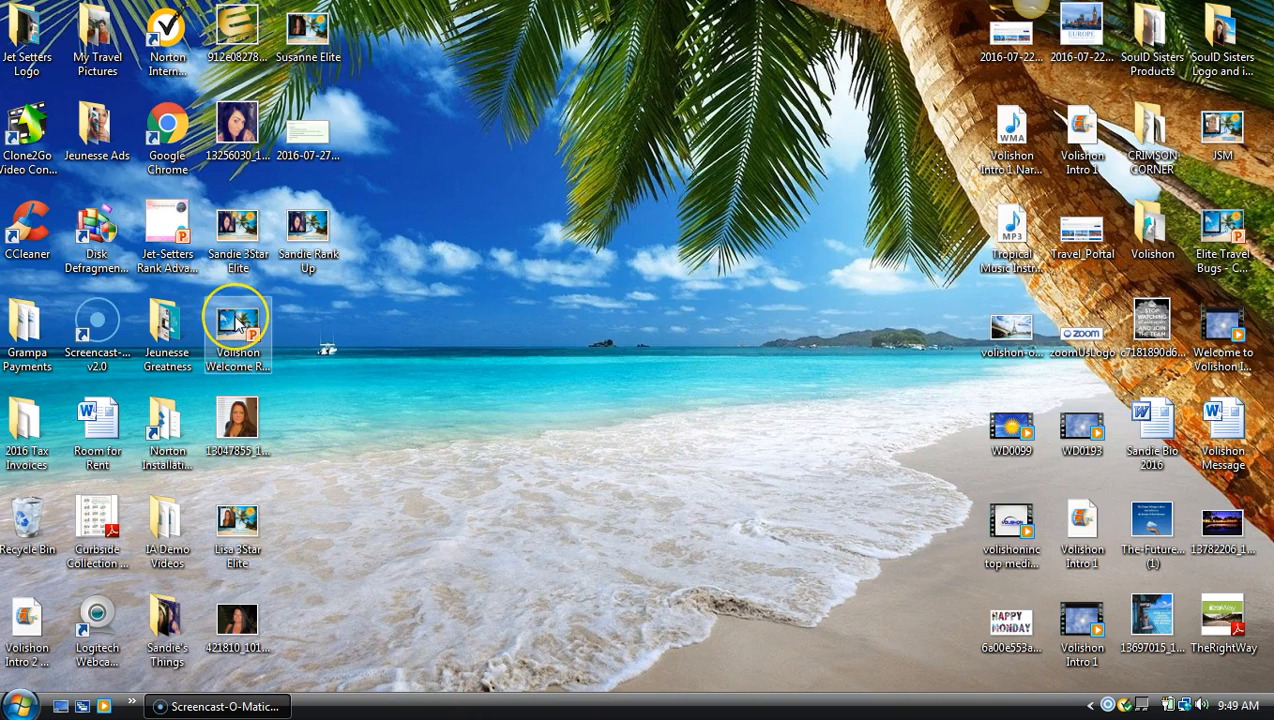
double_click(237, 322)
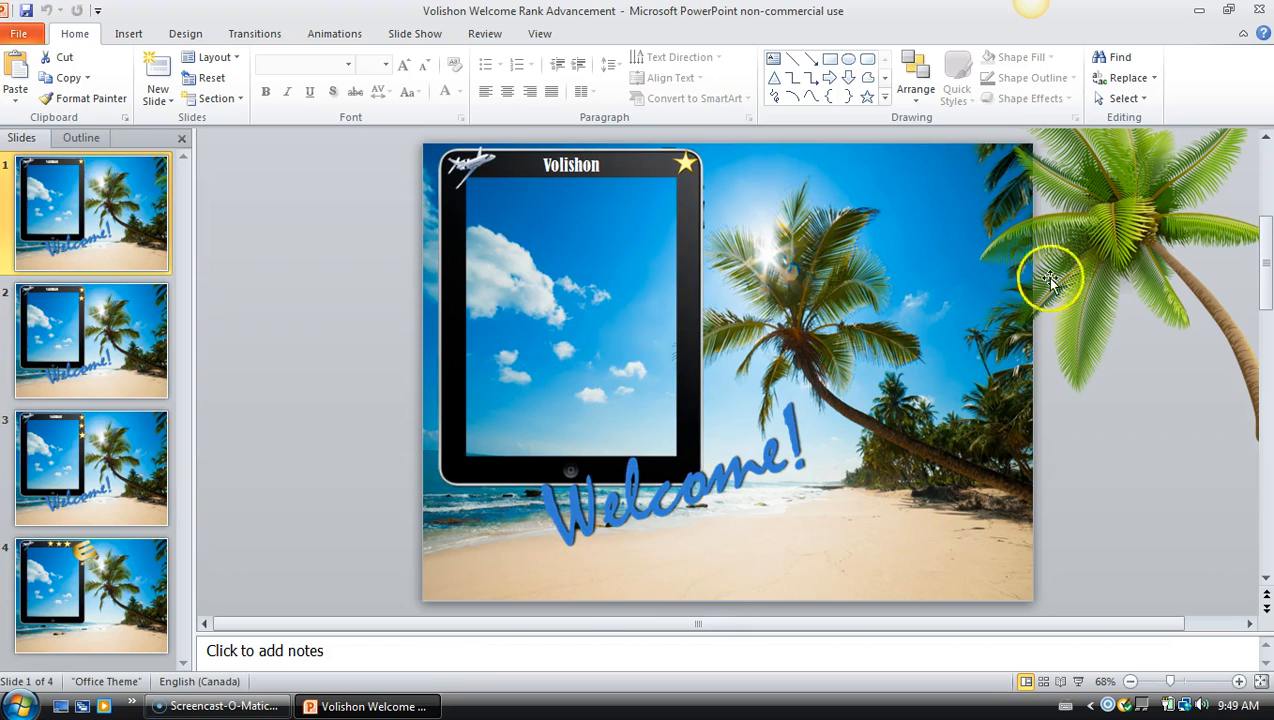
click(1259, 11)
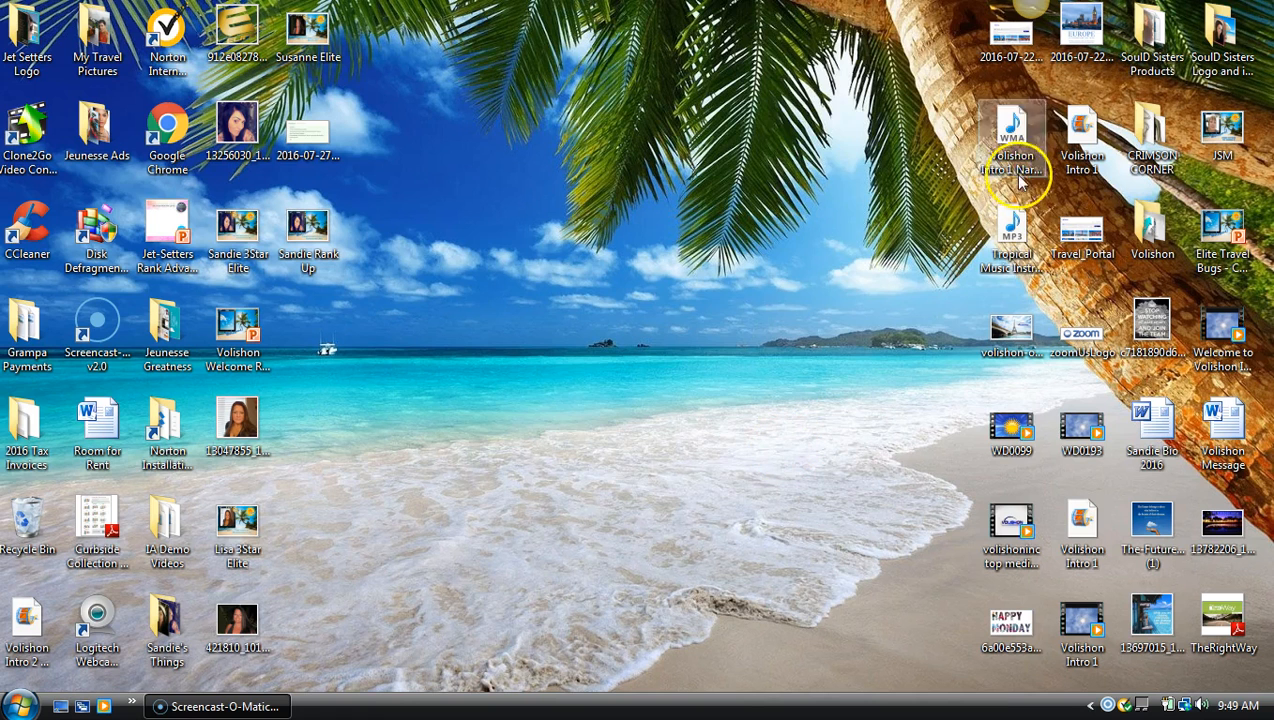